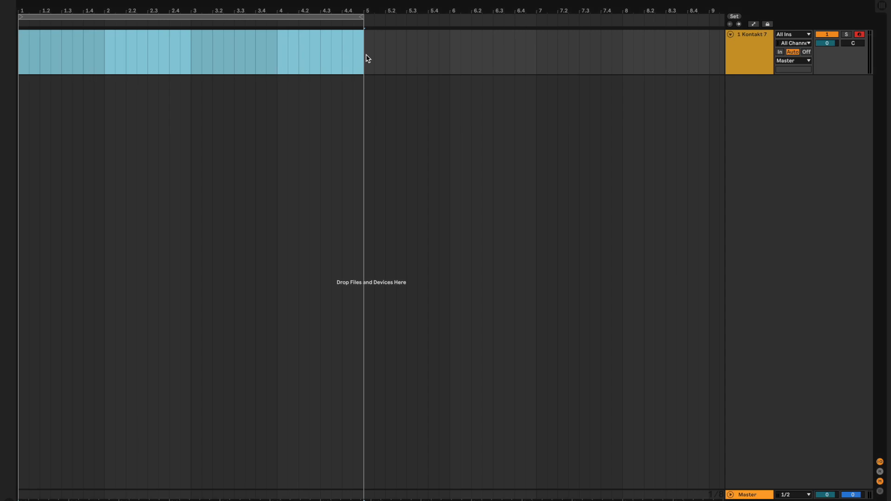
Inspect The Giant piano in the Kontakt 7 device window on the first track, and close the window.
left_click(752, 60)
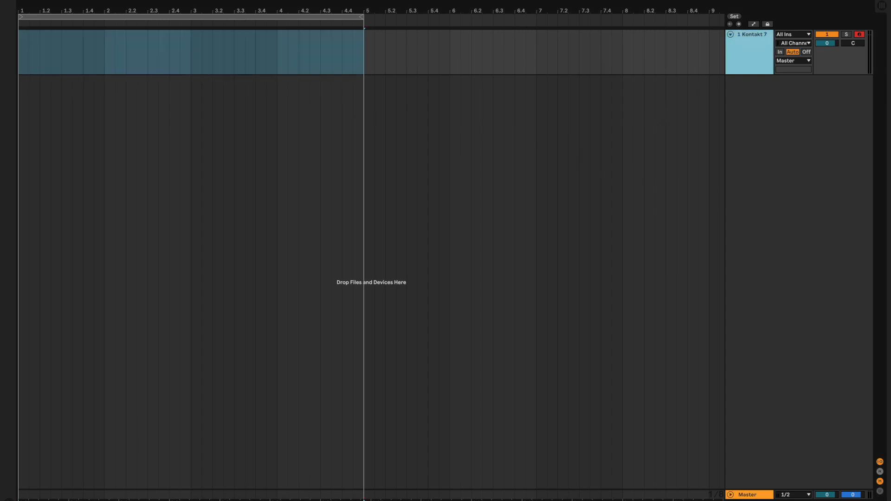
key("shift+Tab")
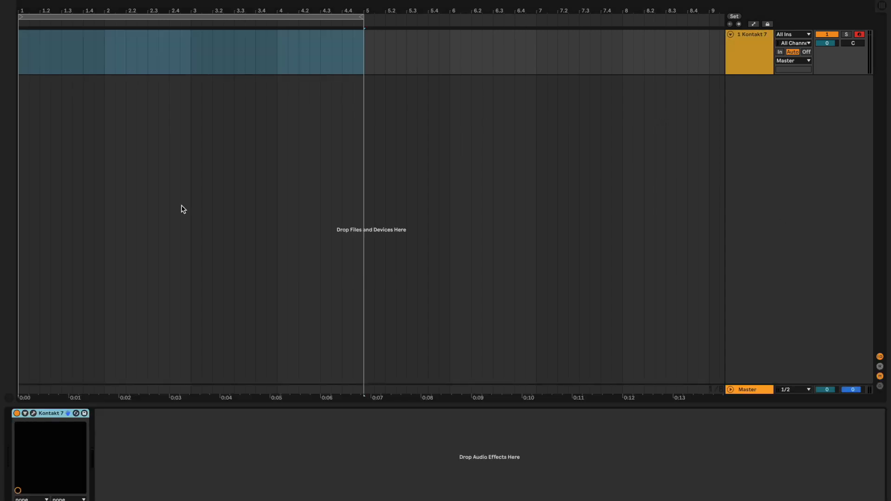
left_click(33, 413)
left_click_drag(113, 3, 297, 48)
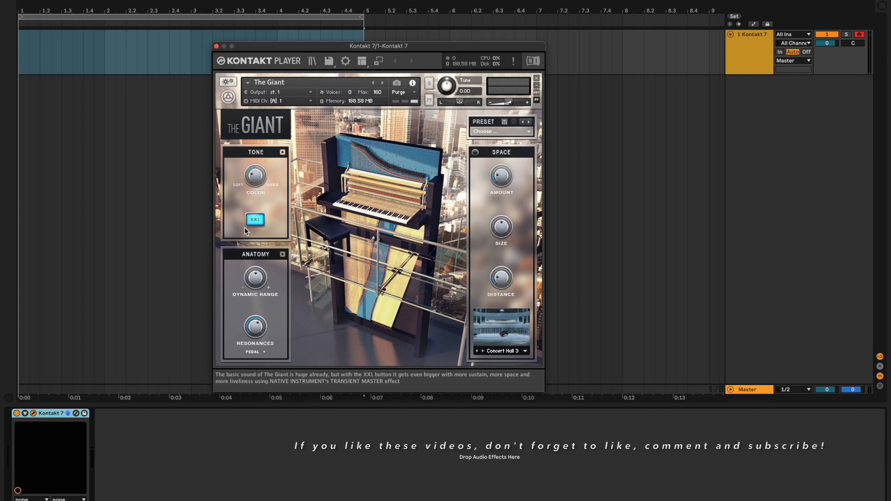
left_click(216, 47)
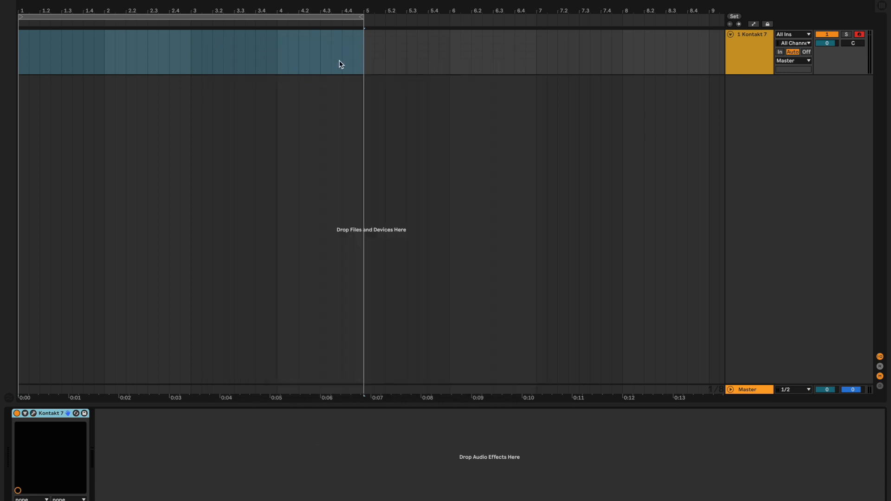
Create an empty four-bar MIDI clip on the Kontakt 7 track from bar 1 to bar 5, and turn off its scale highlighting.
left_click(359, 57)
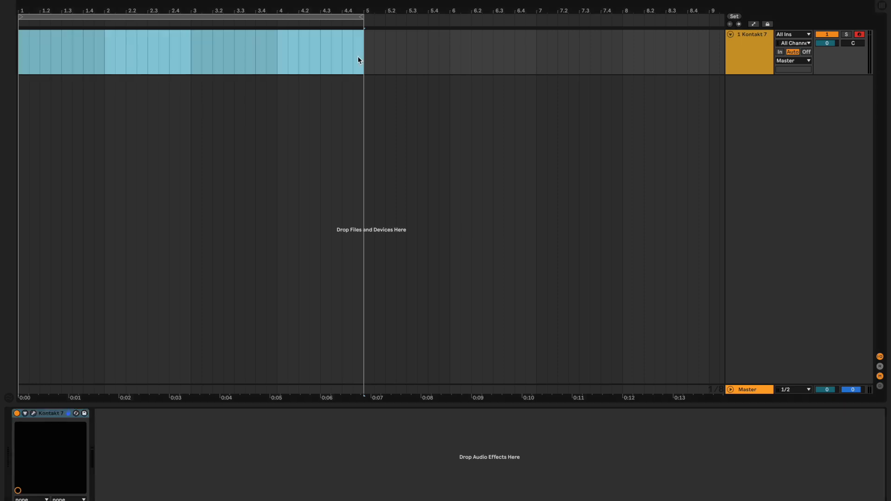
left_click(360, 55)
left_click_drag(362, 56, 0, 58)
key("ctrl+shift+m")
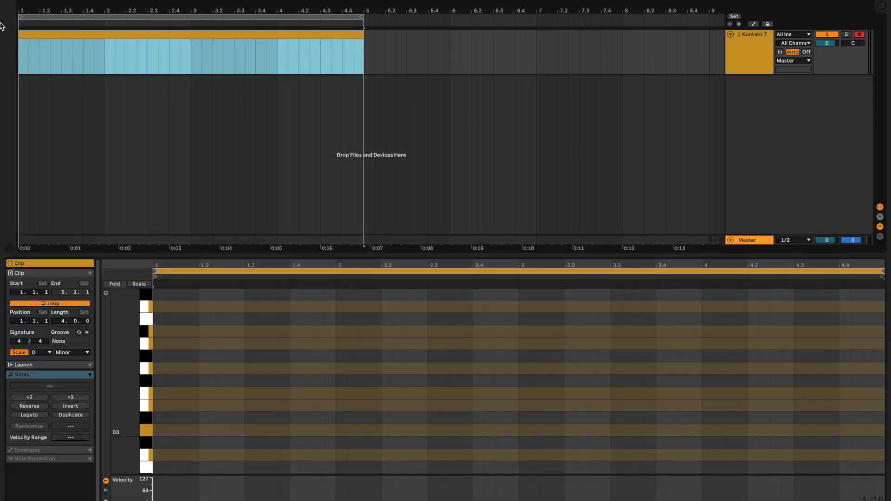
left_click(96, 33)
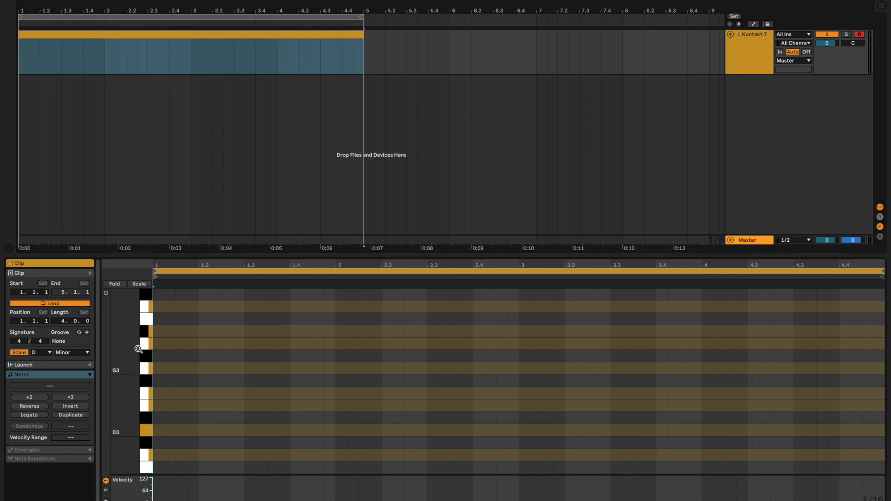
left_click(19, 352)
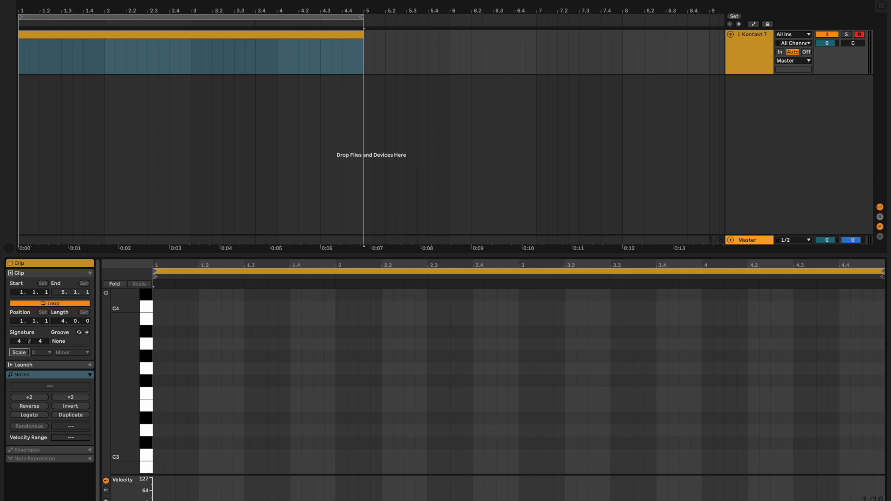
Show the Kontakt 7 track's device again and review its piano instrument interface.
key("shift+Tab")
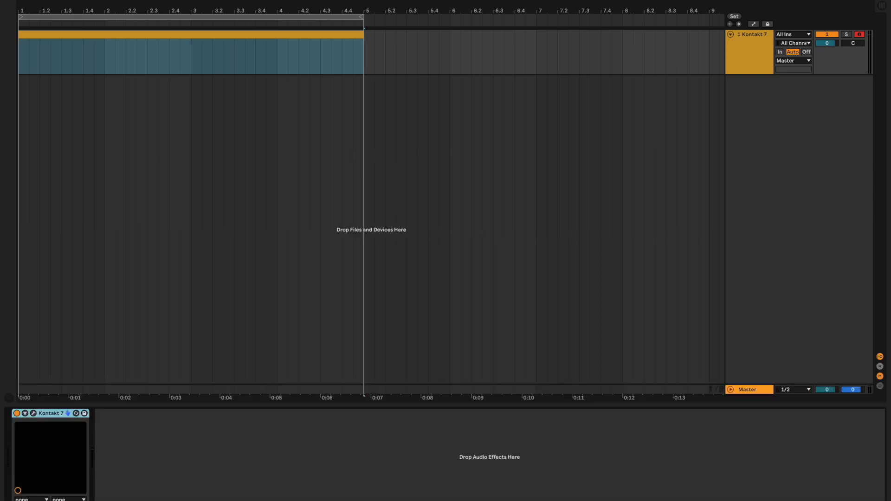
left_click(33, 413)
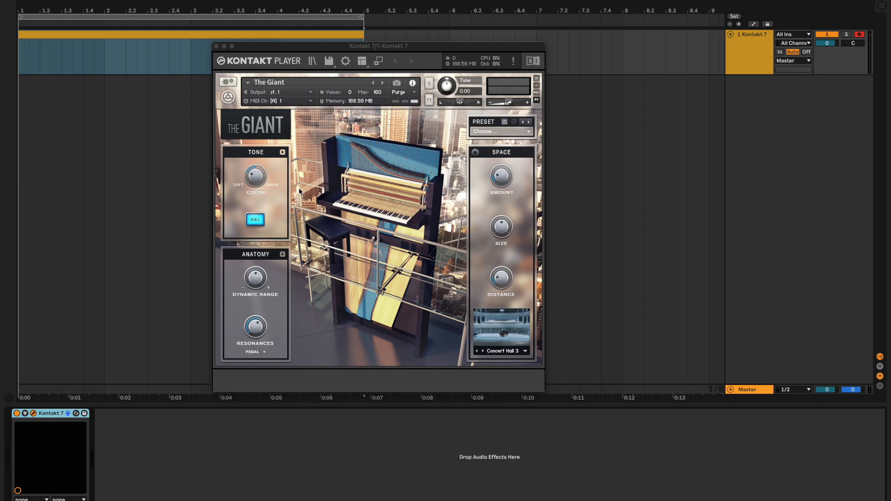
left_click(217, 47)
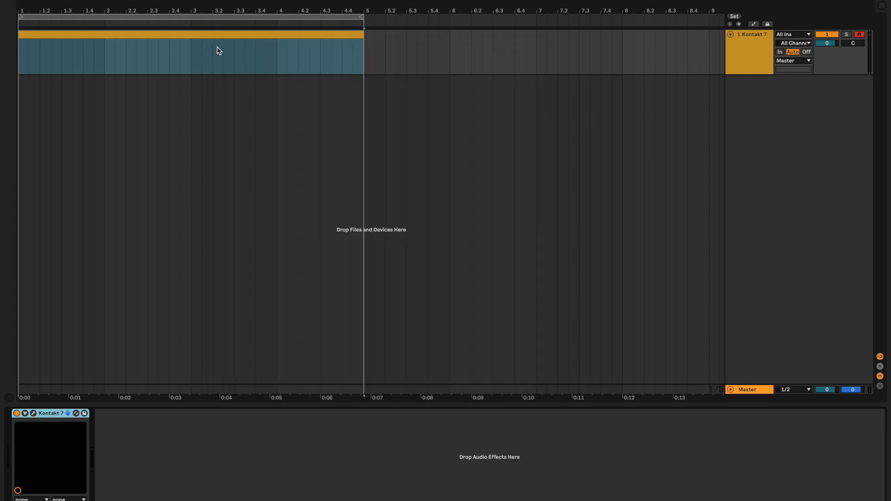
left_click(33, 413)
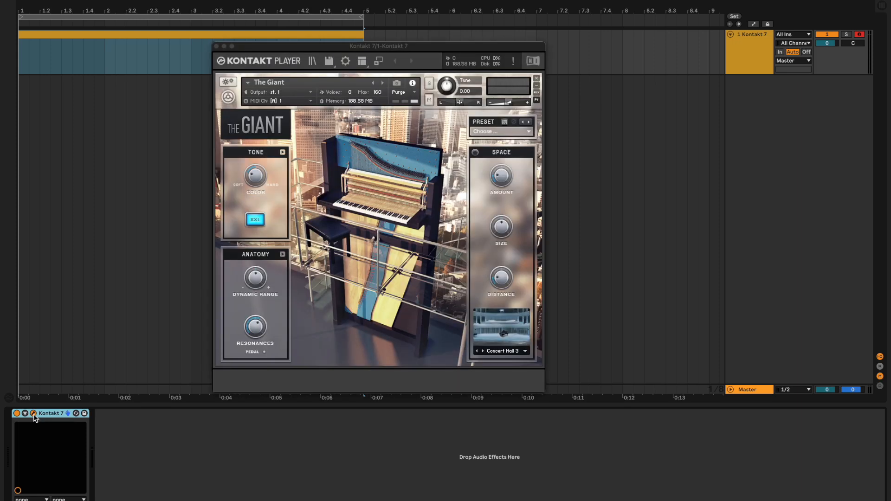
left_click(217, 47)
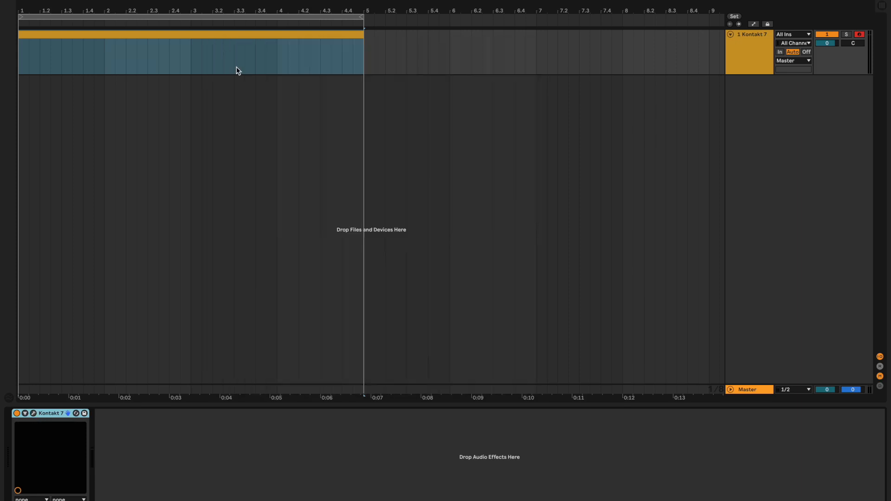
Open the MIDI clip's piano roll and enable scale highlighting for B Minor.
double_click(170, 45)
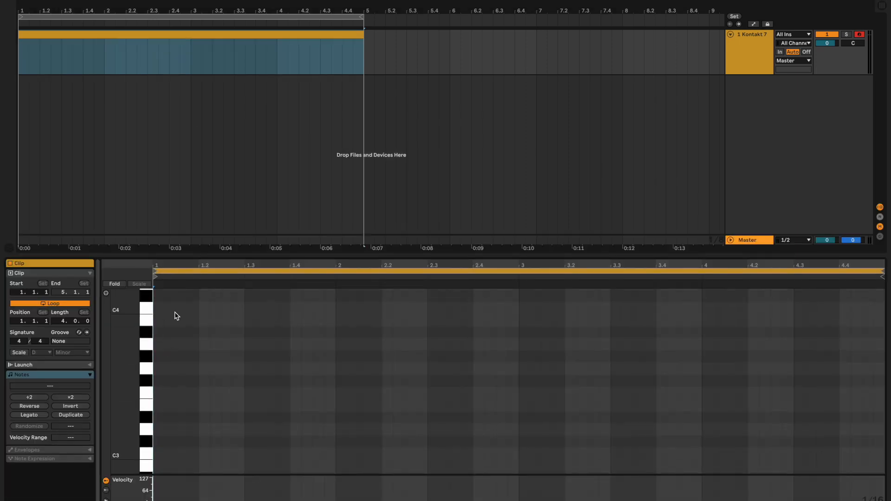
left_click(159, 457)
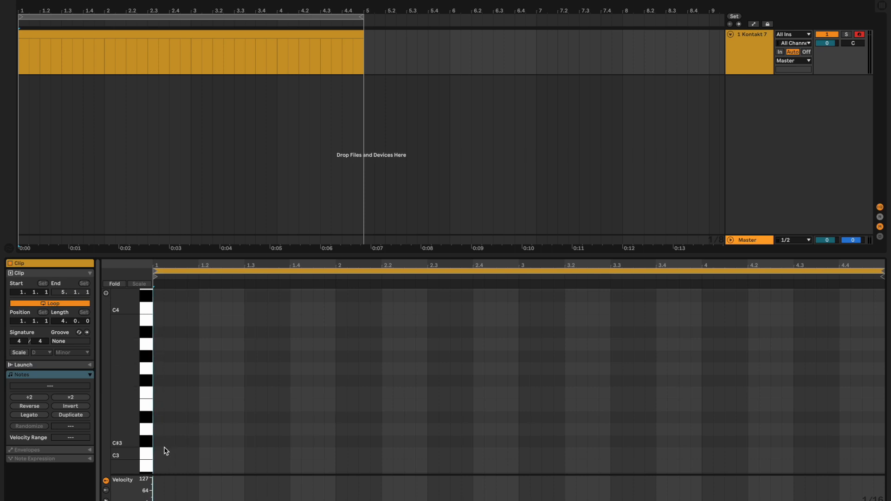
left_click(19, 353)
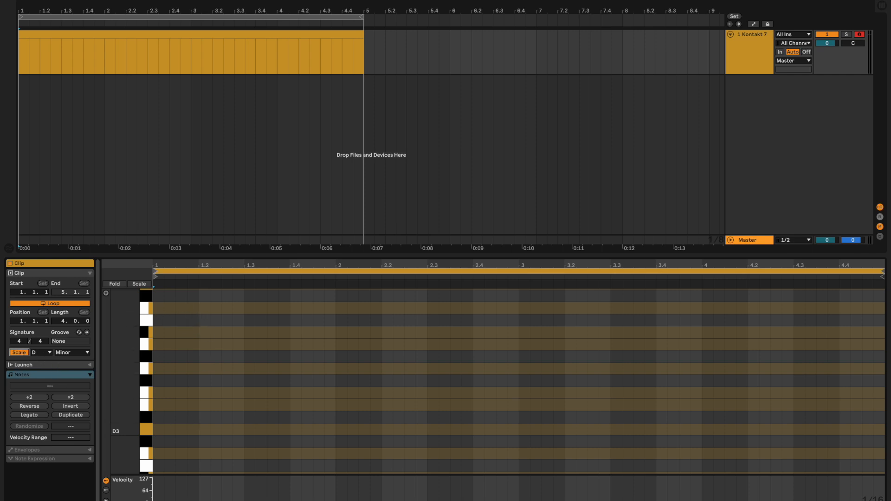
left_click(44, 356)
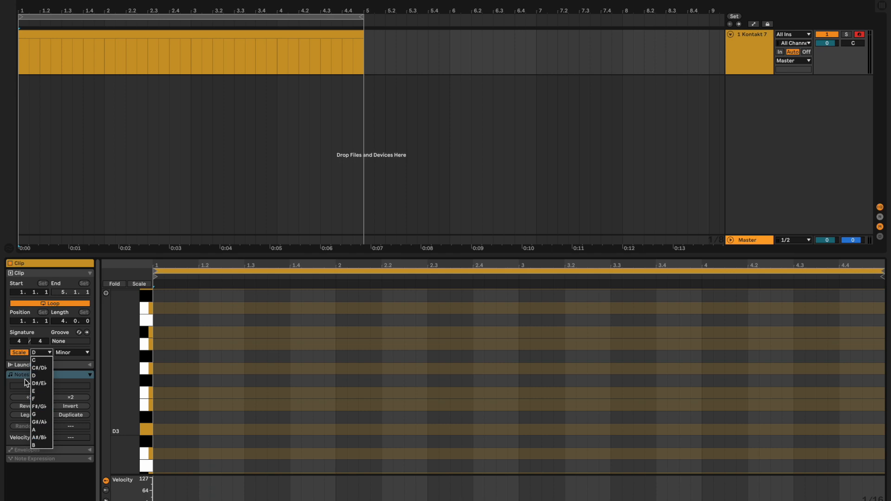
left_click(36, 447)
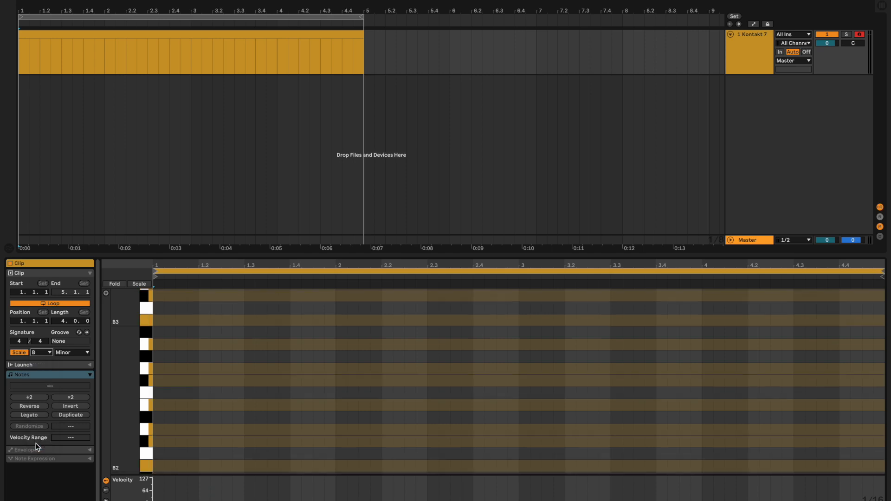
Add two half-bar notes in bar 1 of the clip: B3 from beat 1 and A4 from beat 3.
left_click(203, 373)
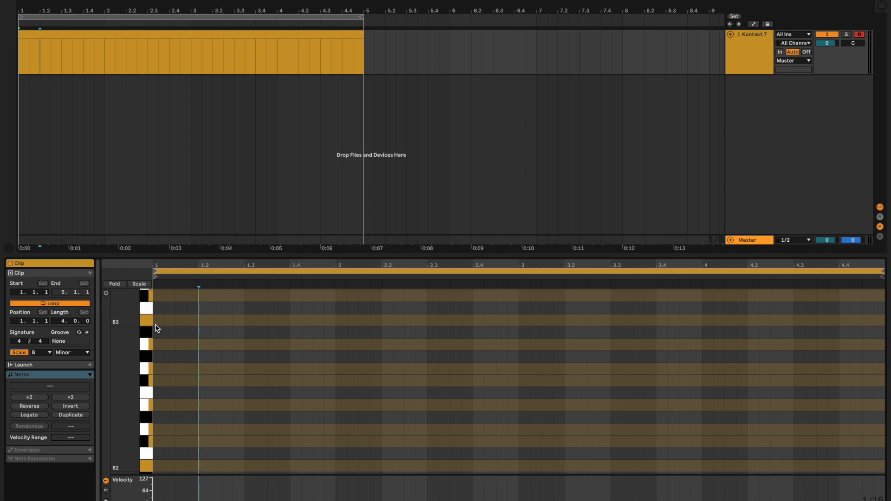
scroll(193, 422, "up", 2)
scroll(194, 425, "up", 6)
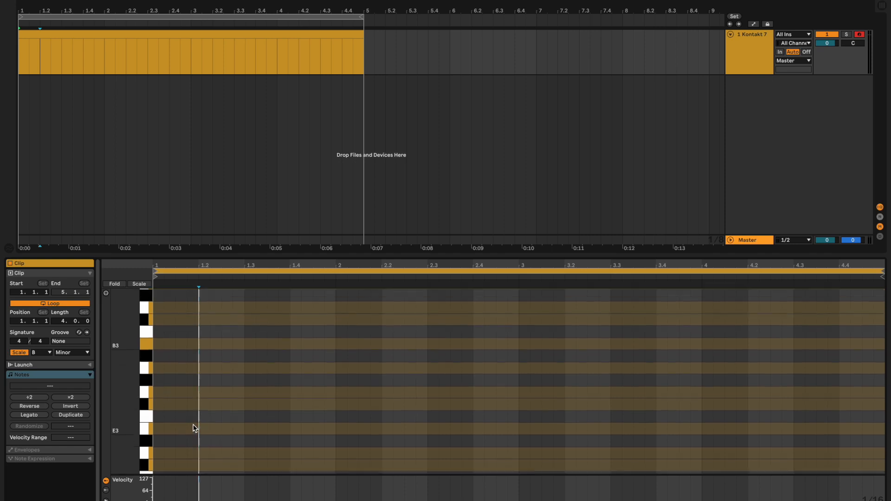
scroll(173, 416, "up", 4)
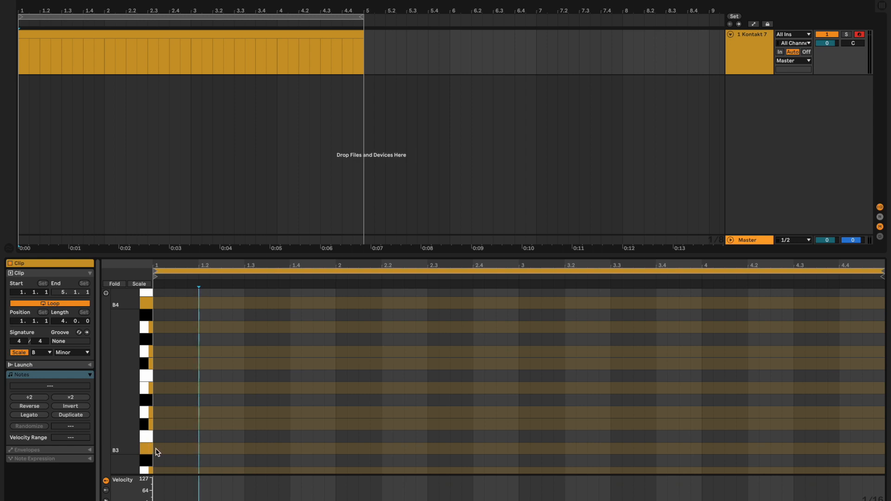
scroll(195, 431, "up", 2)
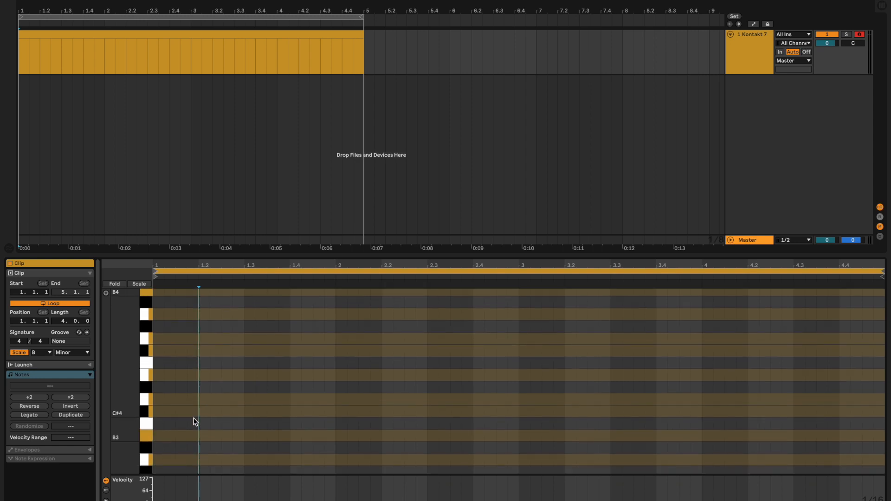
scroll(196, 421, "down", 1)
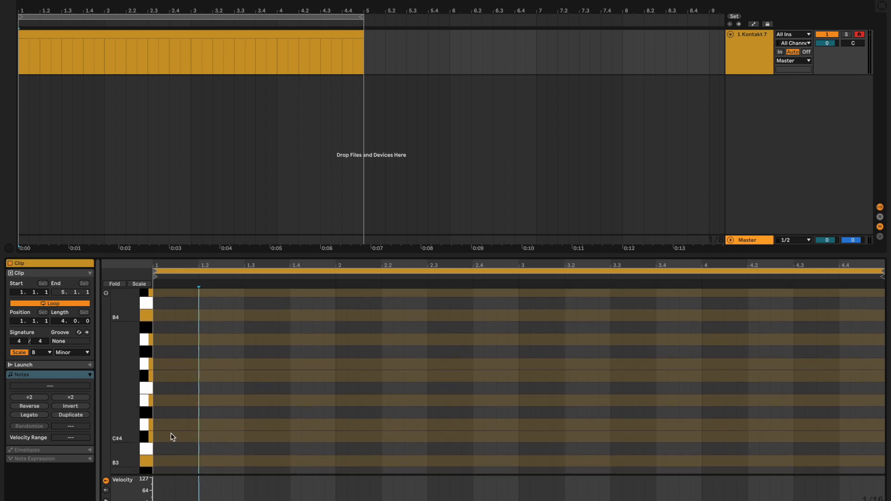
double_click(158, 461)
left_click_drag(162, 461, 242, 458)
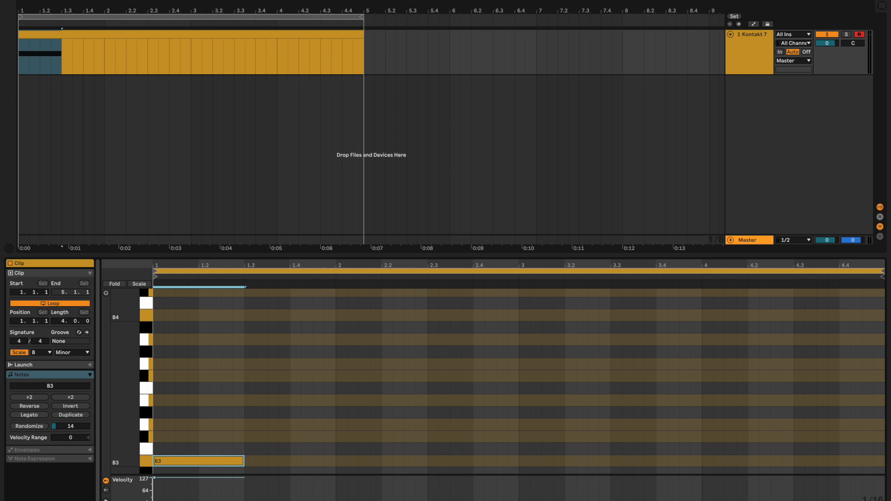
double_click(250, 339)
left_click_drag(255, 340, 334, 342)
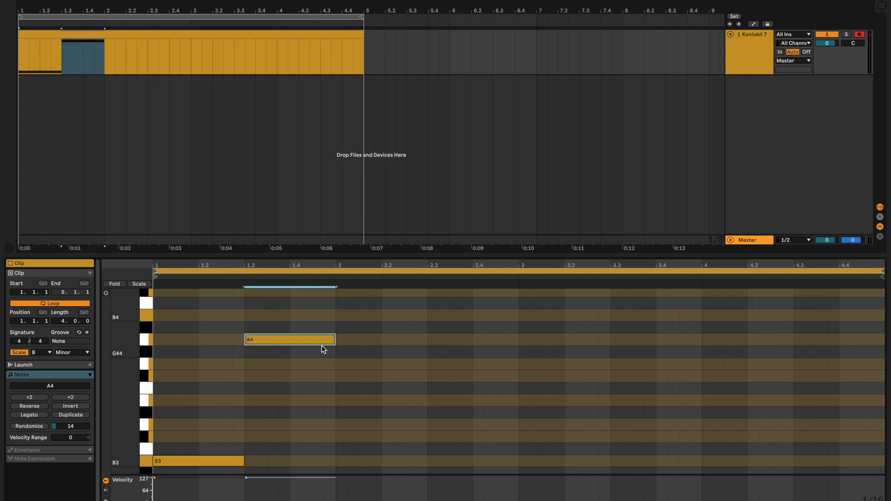
Duplicate the A4 note forward as G4 at bar 2, and duplicate that as F#4 at 2.3.
key("ctrl+d")
key("Down")
key("Down")
key("ctrl+d")
key("Down")
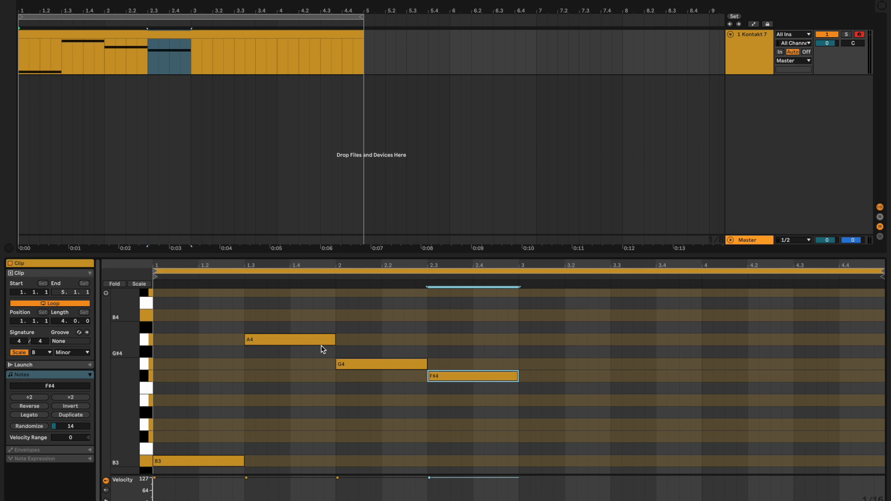
Play back the phrase and transpose the A4, G4 and F#4 notes down one octave.
left_click(152, 452)
key("space")
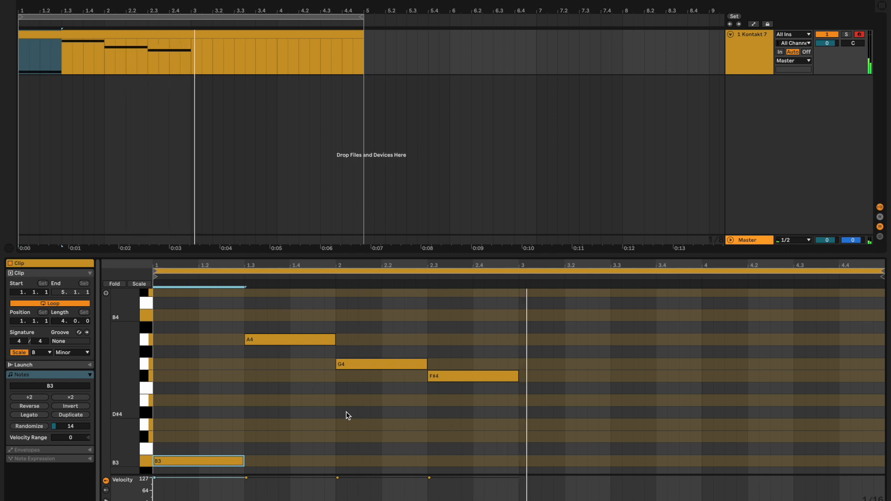
left_click_drag(495, 445, 255, 333)
key("shift+Down")
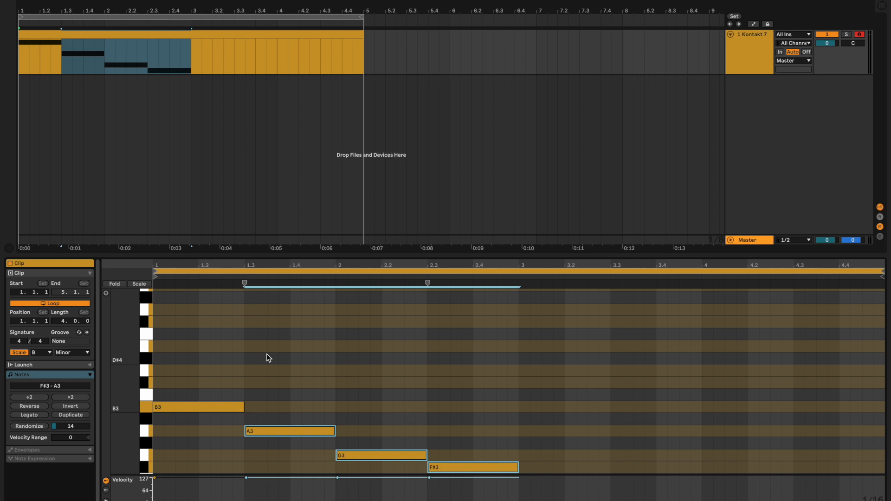
scroll(274, 360, "down", 3)
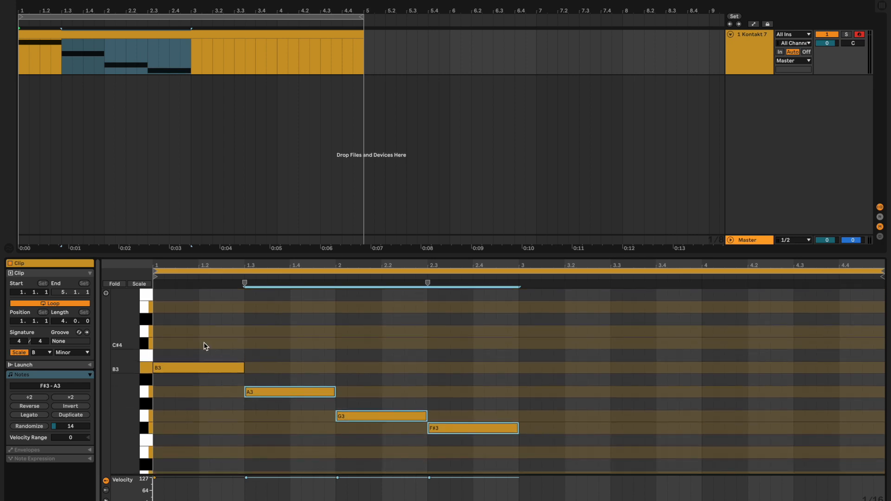
Play the descending B3, A3, G3, F#3 phrase from its first note and stop playback.
left_click(164, 371)
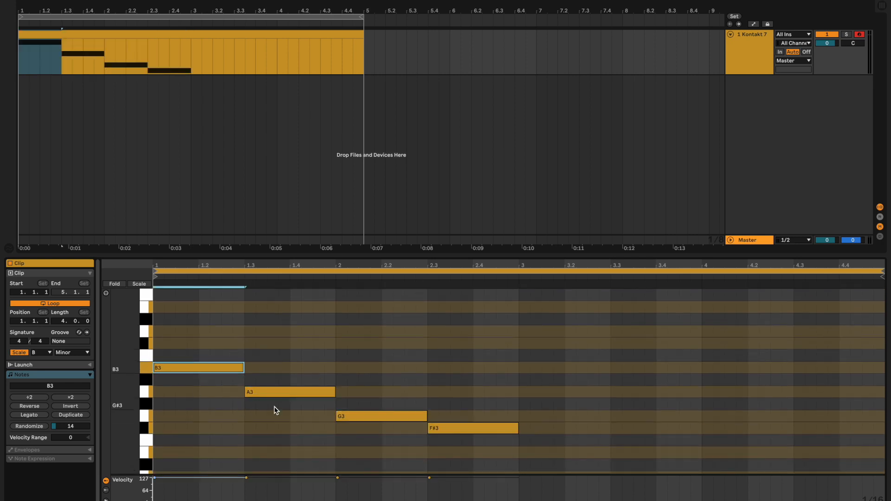
key("space")
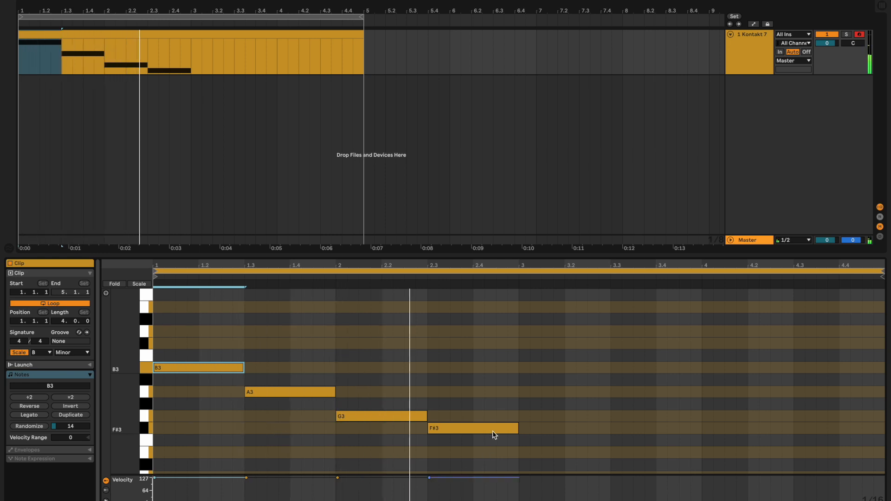
mouse_move(488, 459)
left_mouse_down()
mouse_move(227, 364)
mouse_move(167, 352)
left_mouse_up()
key("space")
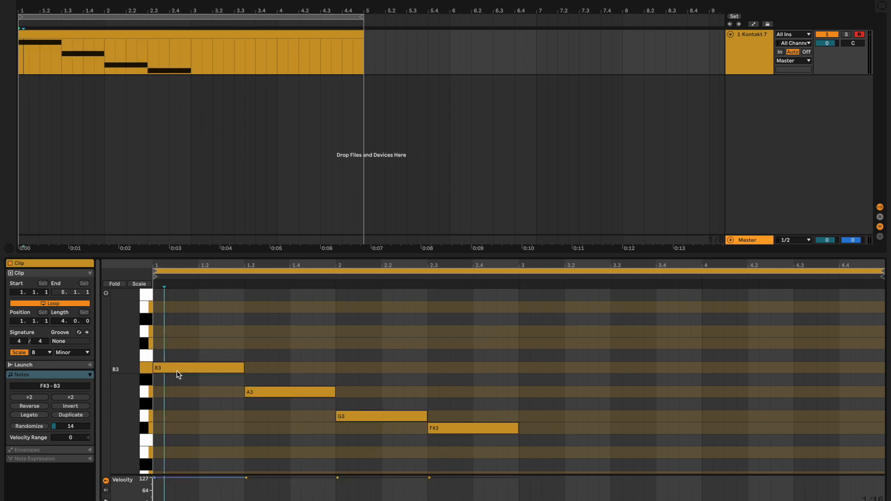
mouse_move(187, 341)
left_mouse_down()
mouse_move(486, 436)
mouse_move(494, 449)
left_mouse_up()
left_click(493, 453)
left_click(245, 343)
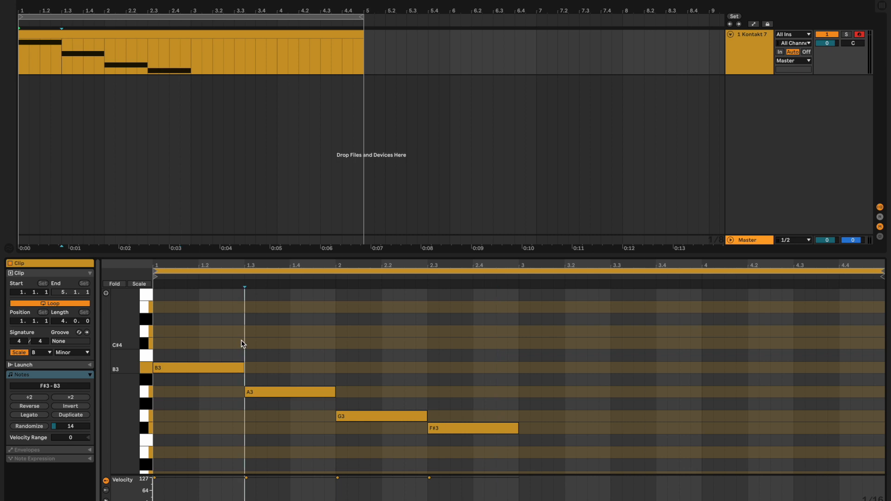
left_click(335, 344)
left_click(430, 360)
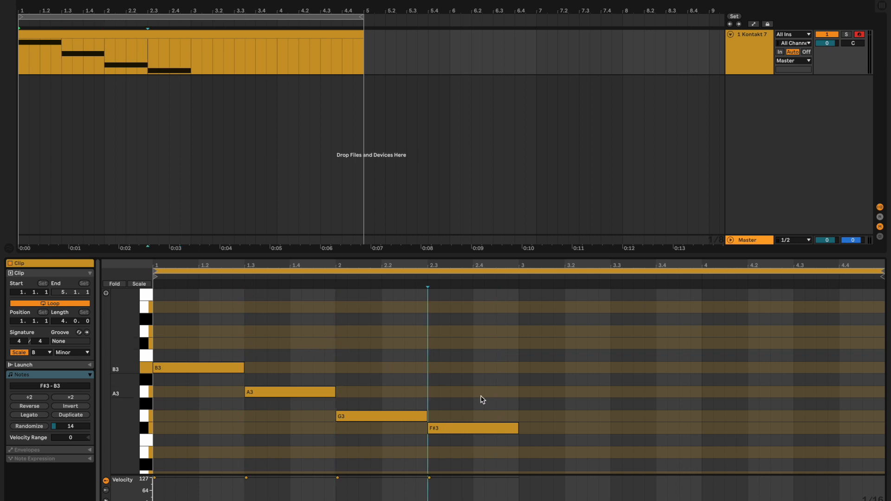
left_click(519, 389)
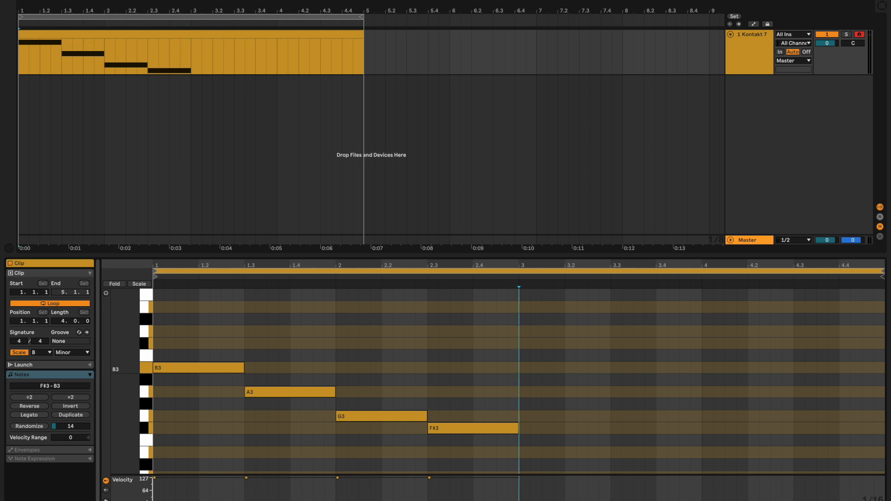
Delete all four notes from the clip and play the empty loop before stopping playback.
left_click_drag(185, 330, 524, 439)
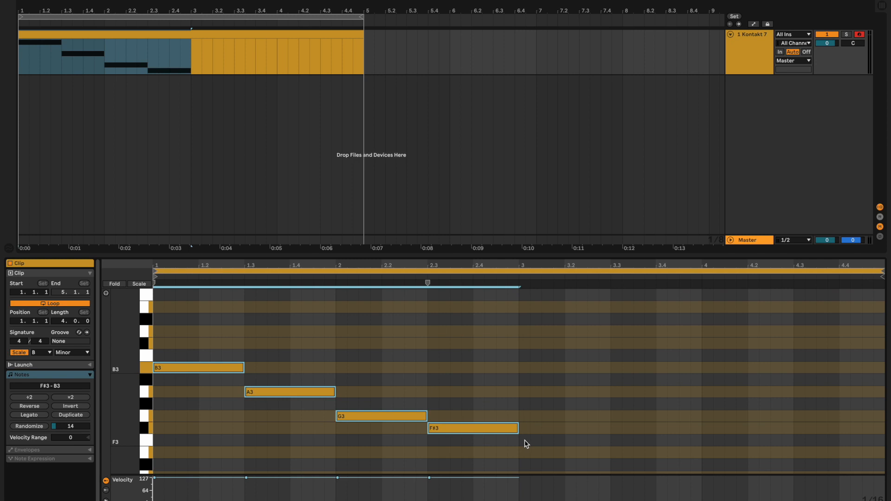
key("Delete")
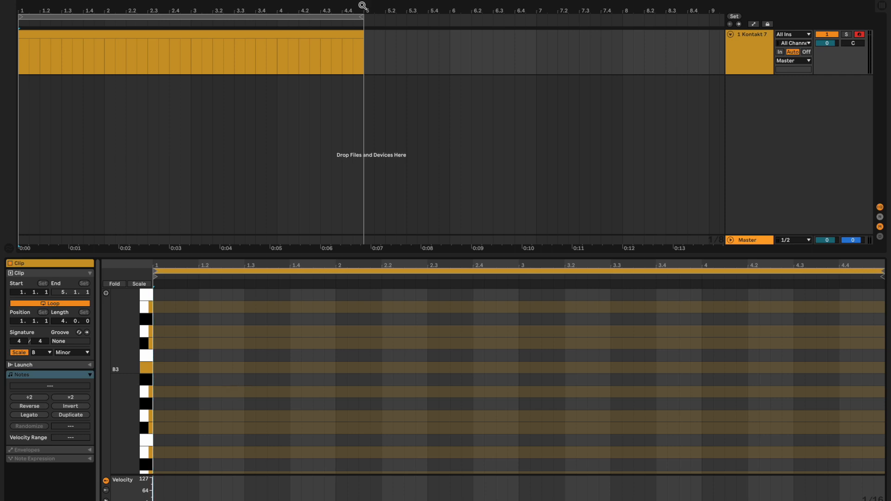
key("space")
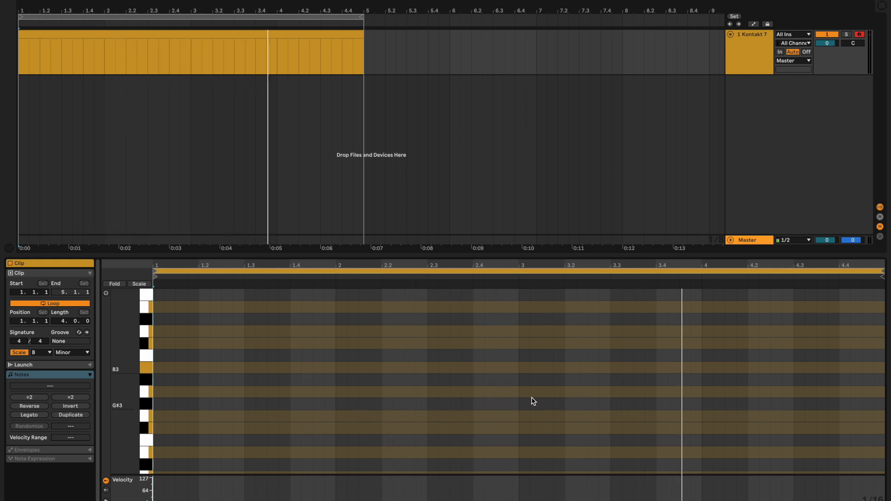
key("space")
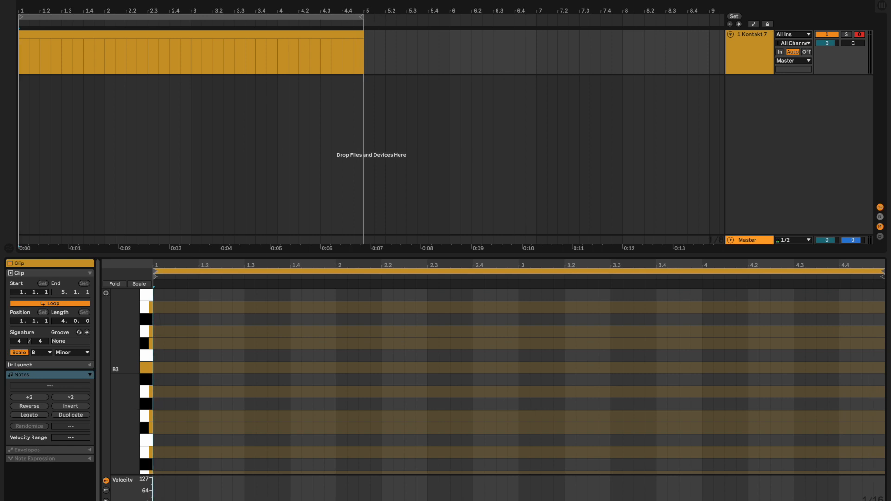
Add a B3 note from beat 1 to 2.2 and an A3 note from 2.2 to bar 3.
left_click(160, 372)
double_click(161, 372)
left_click_drag(163, 367, 381, 365)
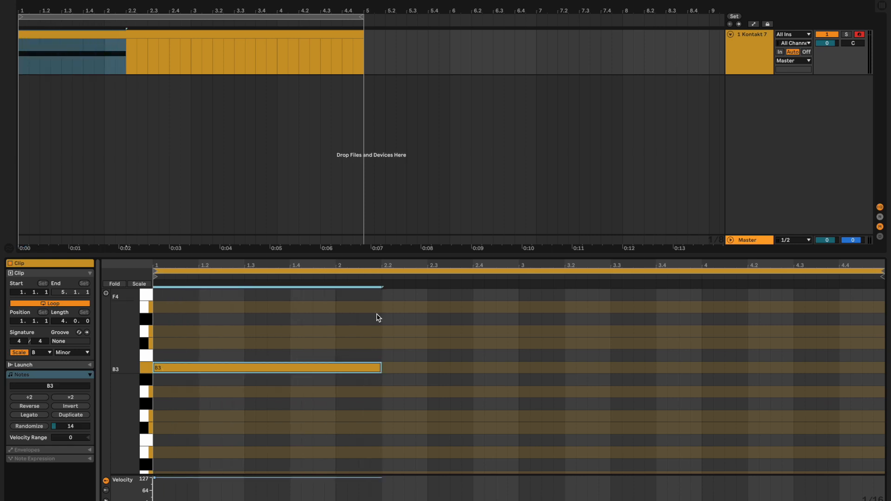
double_click(386, 392)
left_click_drag(391, 393, 517, 394)
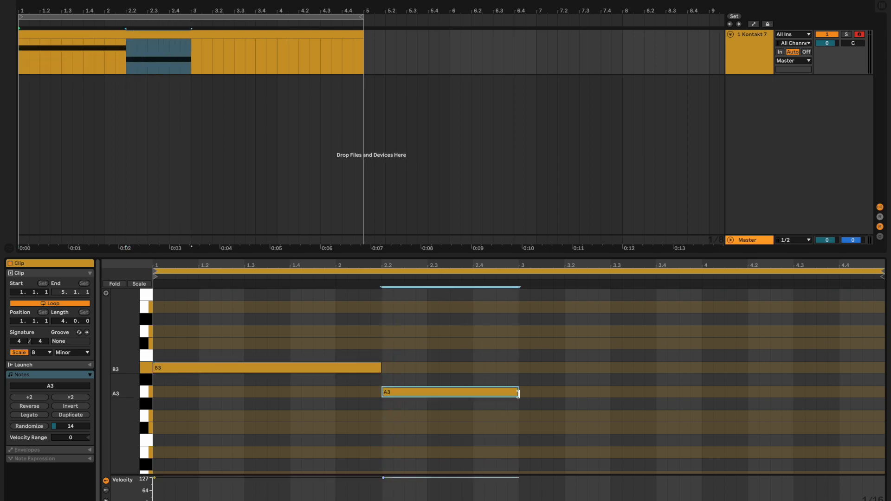
Add a G3 note from bar 3 to 3.4 and an F#3 note from 3.4 to the clip's end.
double_click(526, 416)
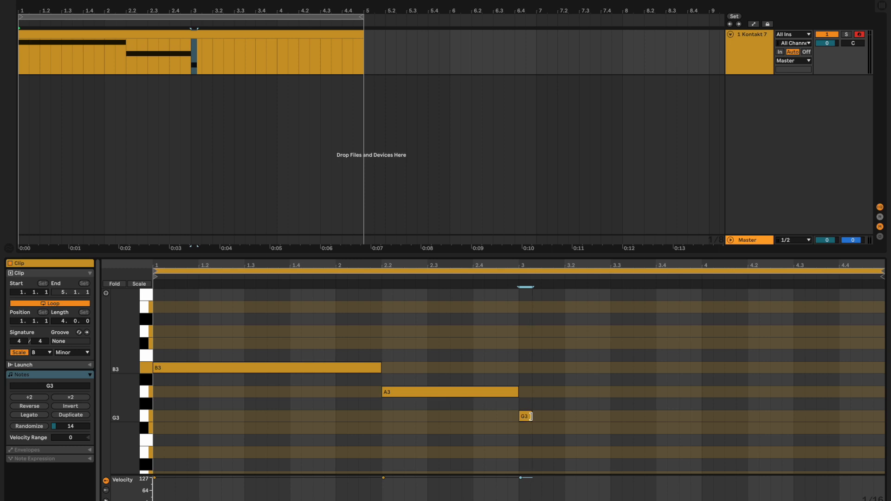
left_click_drag(531, 416, 654, 408)
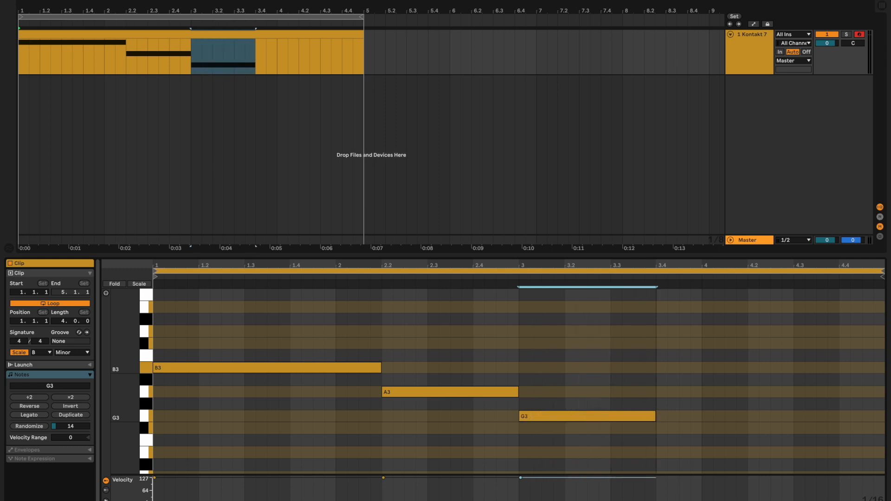
double_click(660, 428)
left_click_drag(667, 430, 884, 427)
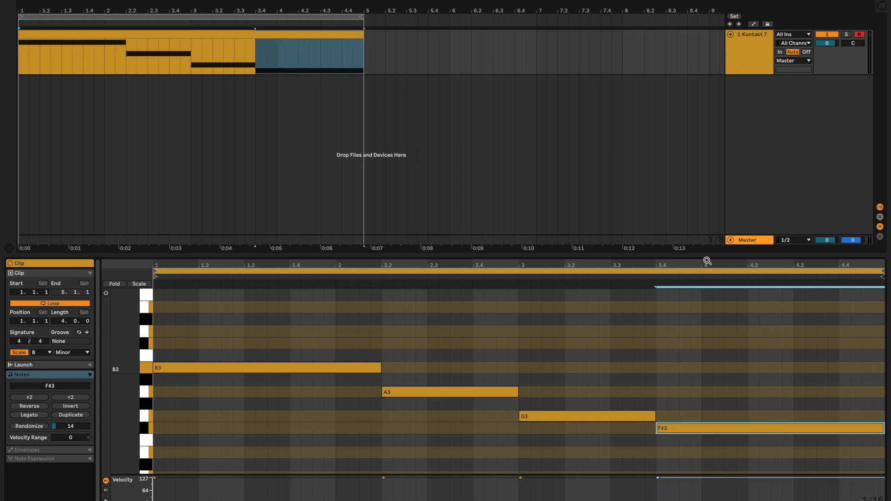
End the A3 note at 2.4, extend the G3 note's start back to 2.4, and play back the line.
left_click(200, 368)
key("space")
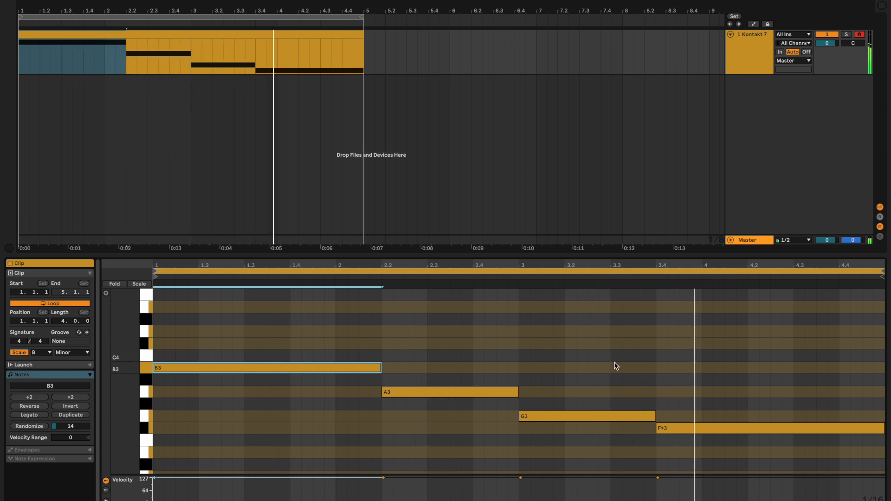
left_click(531, 416)
left_click_drag(518, 392, 472, 395)
left_click(522, 417)
left_click_drag(518, 417, 473, 417)
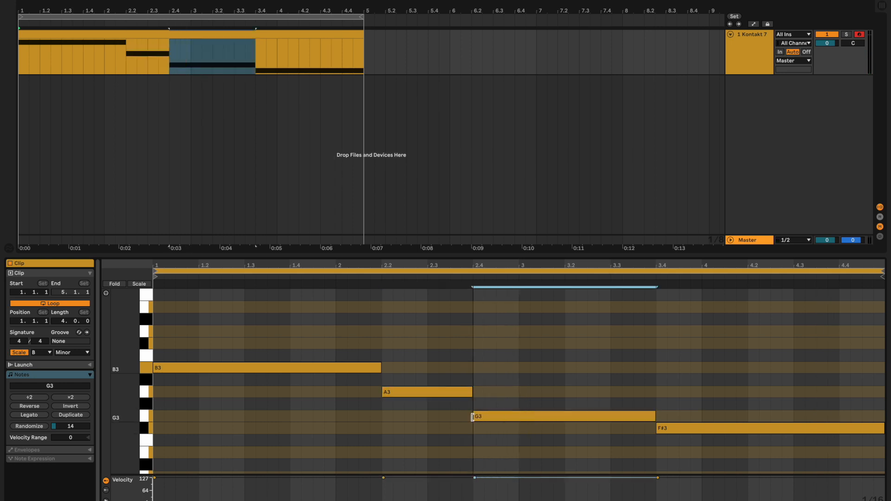
left_click(84, 38)
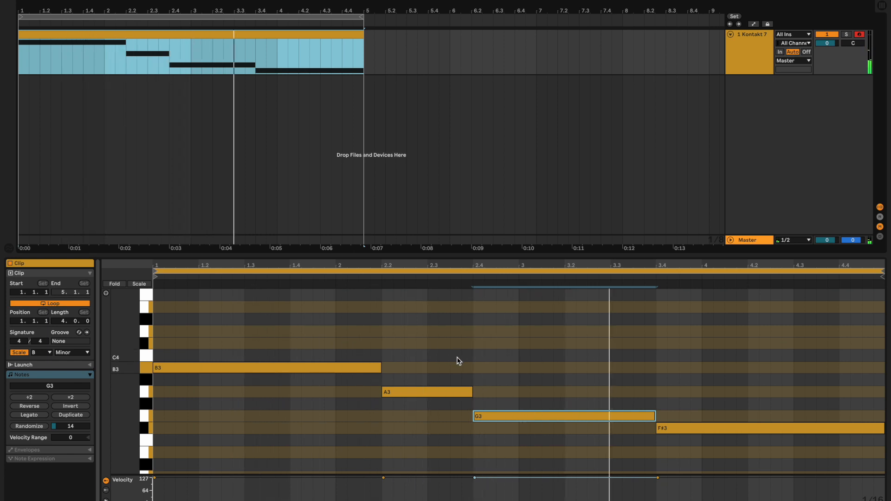
left_click(649, 264)
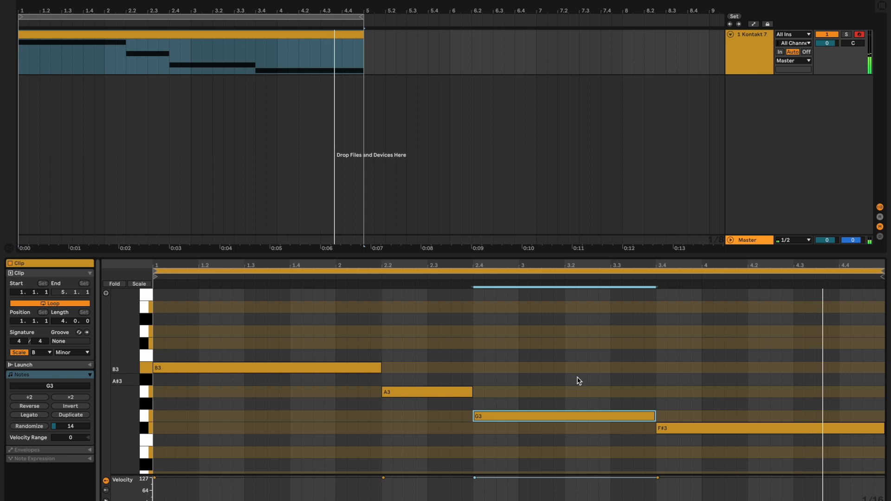
Transpose all four notes down one octave and play back the lowered line.
left_click_drag(292, 328, 784, 450)
scroll(512, 381, "down", 3)
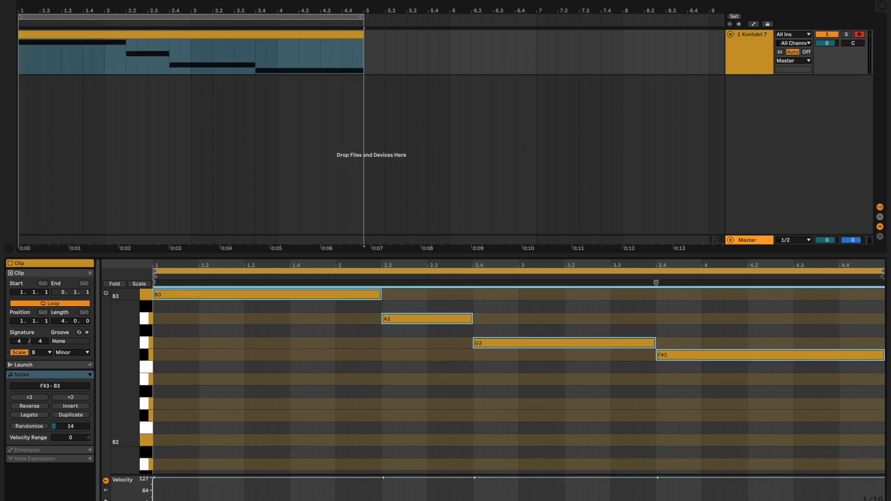
key("shift+Down")
key("space")
scroll(512, 394, "down", 5)
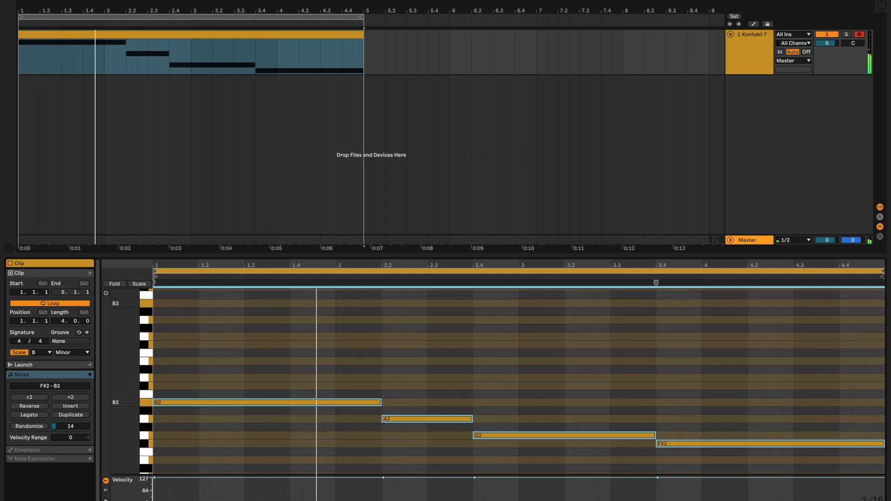
scroll(512, 394, "up", 2)
scroll(334, 360, "down", 1)
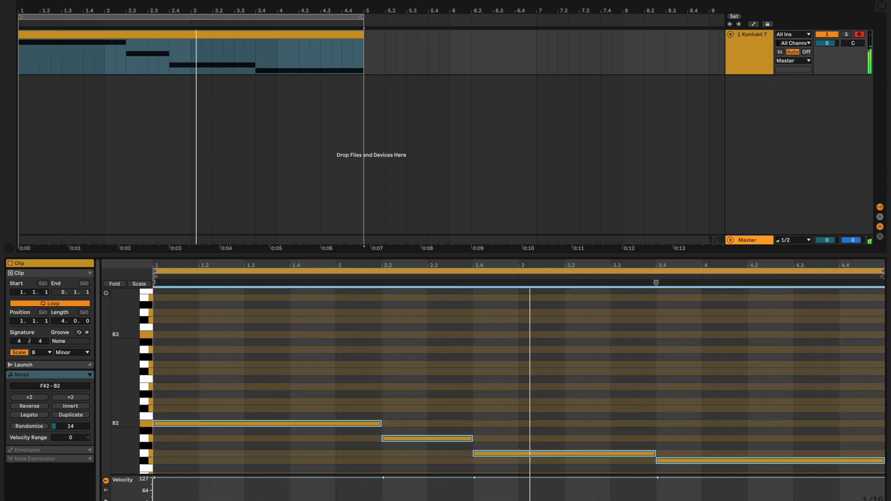
key("space")
left_click(335, 359)
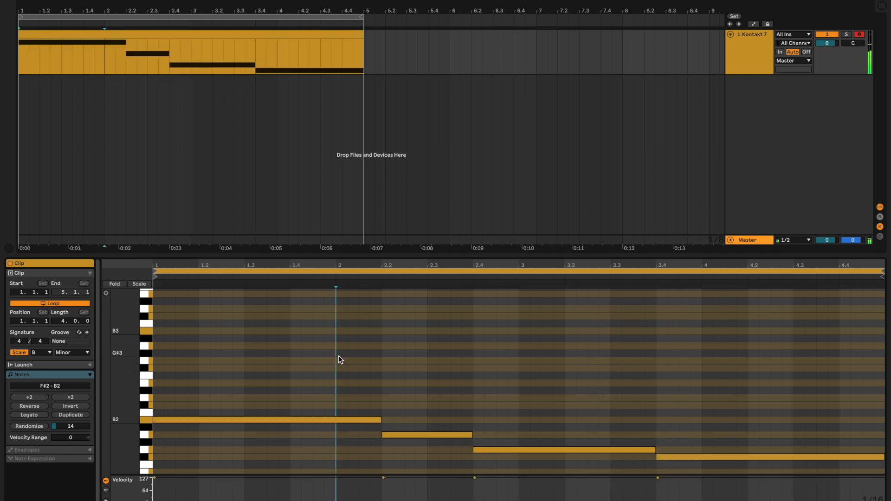
left_click(160, 420)
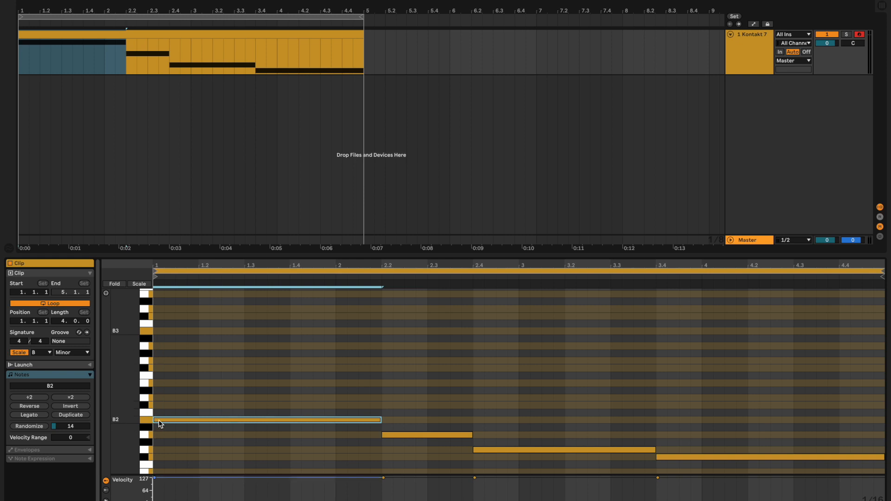
left_click(158, 410)
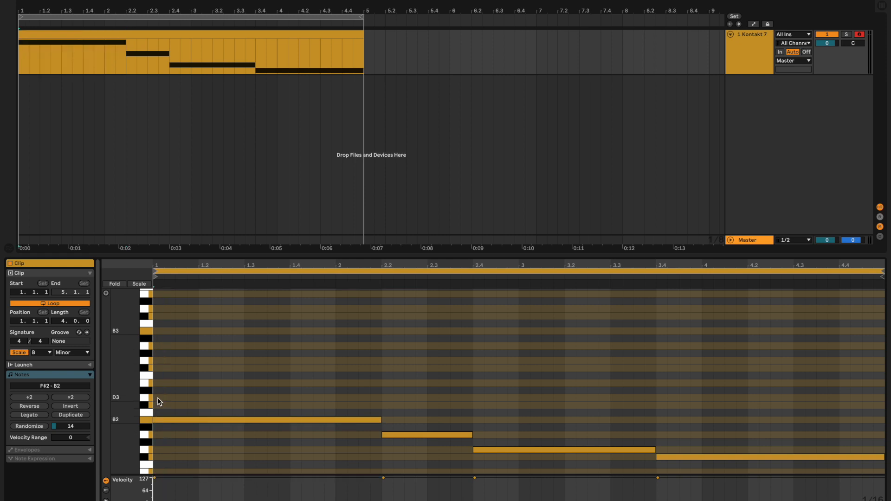
double_click(158, 398)
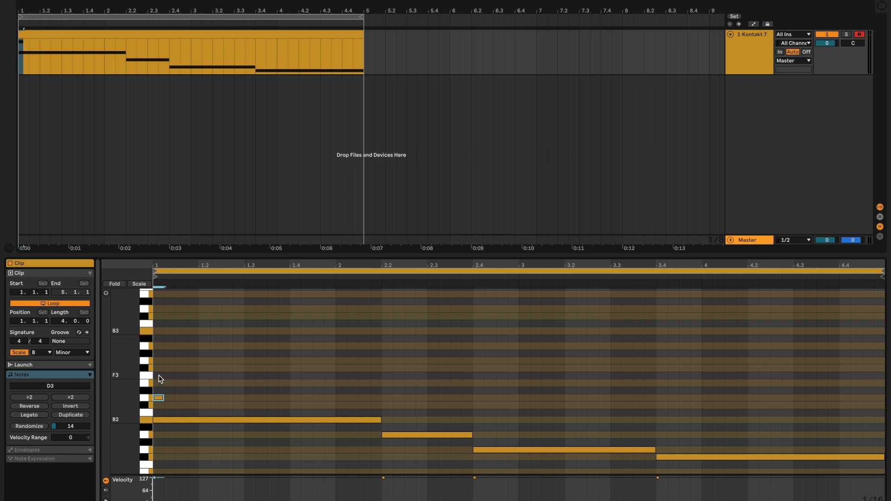
double_click(158, 368)
left_click(158, 397, "shift")
left_click_drag(161, 400, 382, 398)
left_click(423, 355)
left_click_drag(275, 350, 277, 409)
key("Delete")
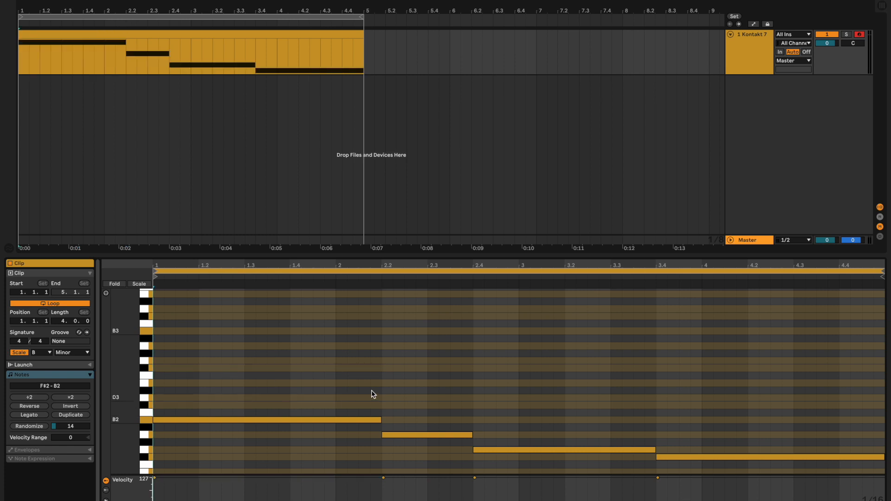
left_click(431, 392)
Build a B minor triad on the B2 note by copying it up to D3 and F#3 at the same length.
left_click(172, 421)
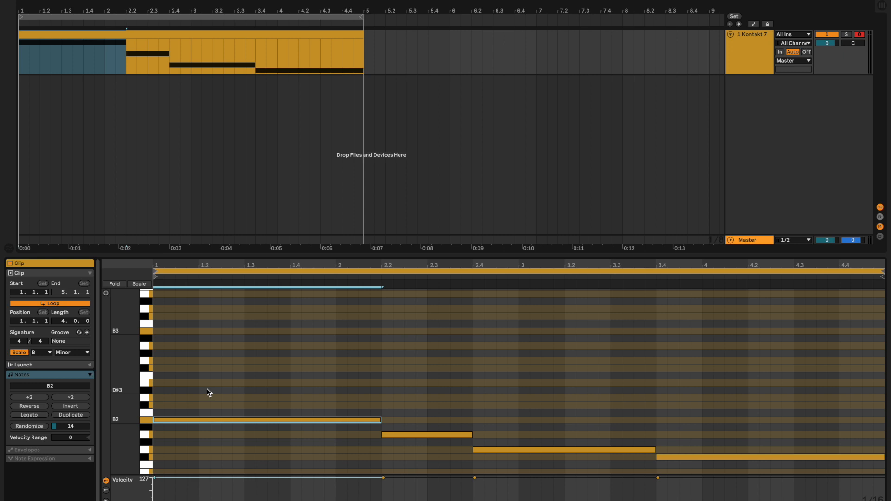
key("super+c")
key("super+v")
key("Up")
key("Up")
key("Up")
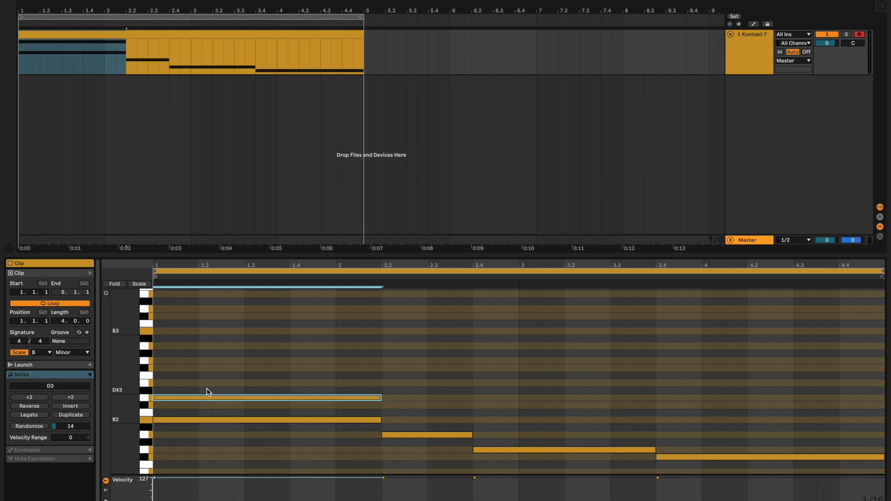
key("super+c")
key("super+v")
key("Up")
key("Up")
key("Up")
key("Up")
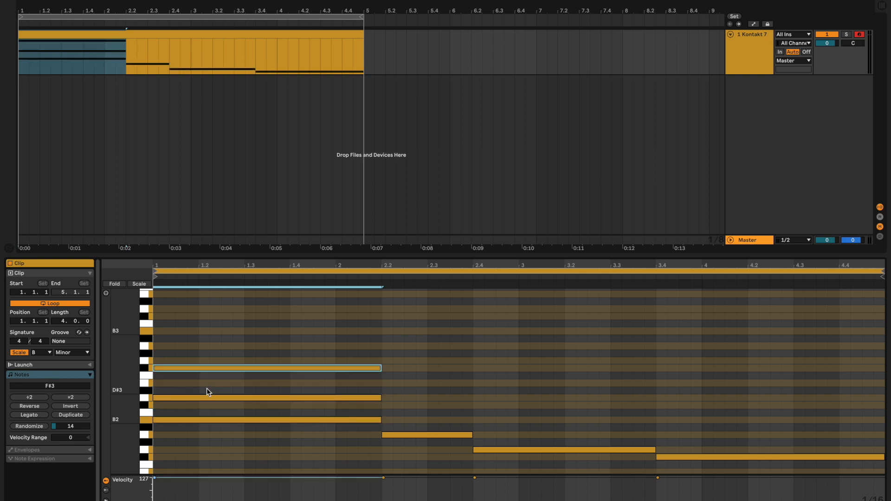
left_click_drag(218, 357, 436, 426)
Build an A major triad at 2.2 by copying the A2 note up to C#3 and E3.
left_click(414, 435)
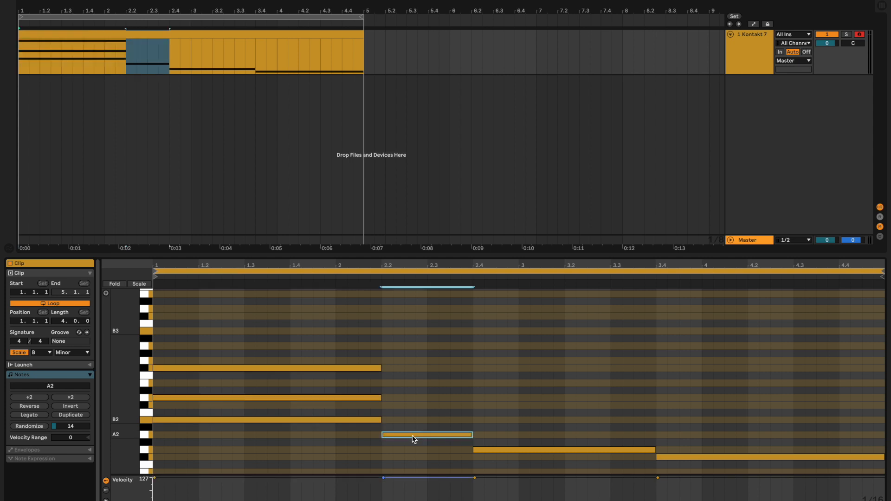
key("super+c")
key("super+v")
key("Up")
key("Up")
key("Up")
key("Up")
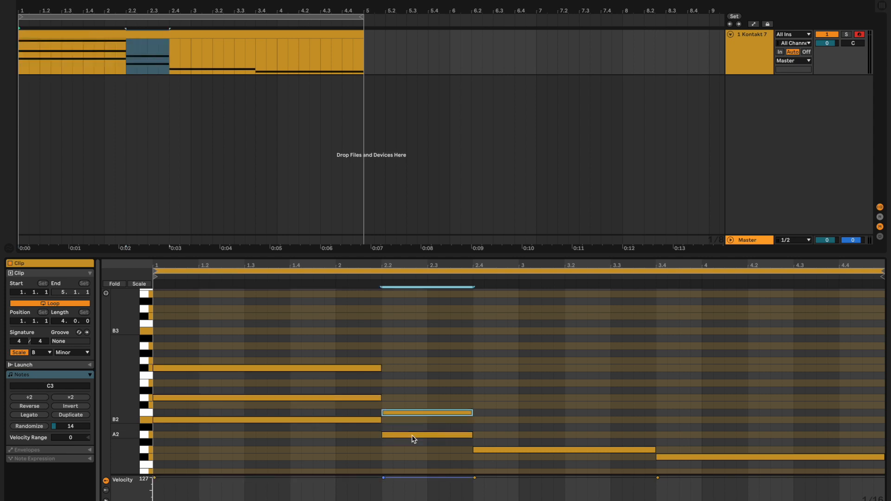
key("super+c")
key("super+v")
key("Up")
key("Up")
key("Up")
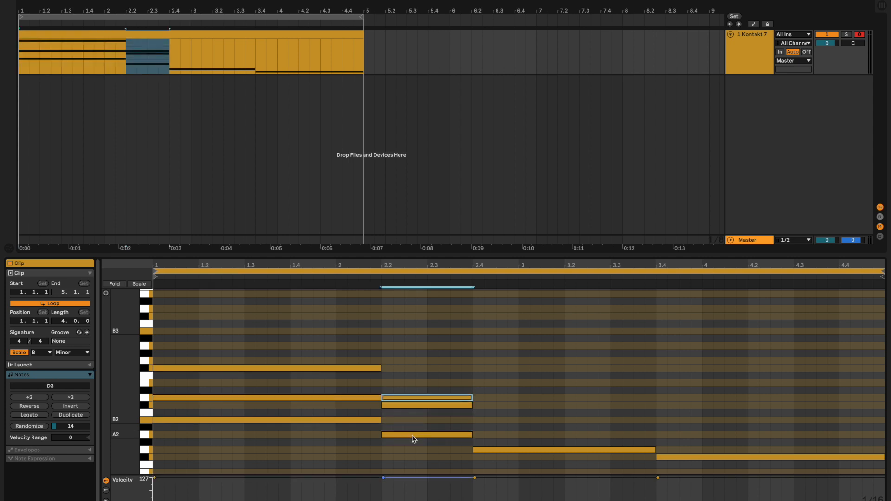
Build a G major triad at 2.4 by copying the G2 note up to B2 and D3.
left_click(520, 449)
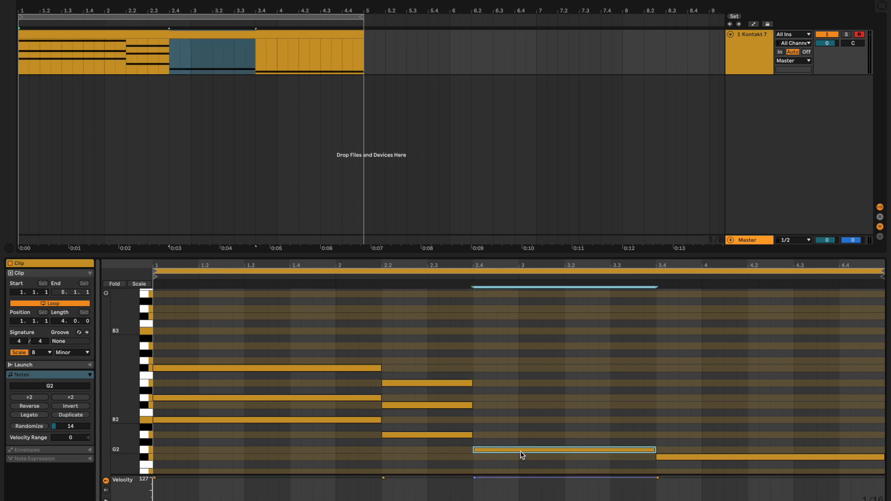
key("super+c")
key("super+v")
key("Up")
key("Up")
key("Up")
key("Up")
key("super+c")
key("super+v")
key("Up")
key("Up")
key("Up")
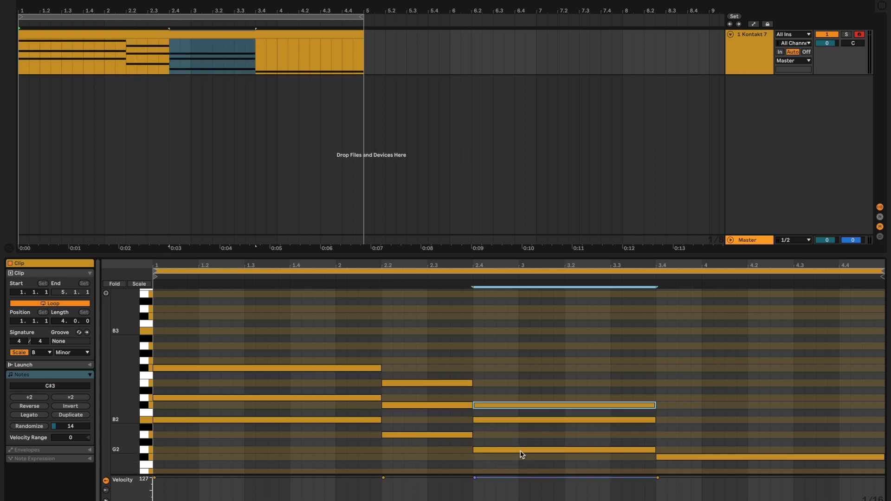
Build an F# minor triad at 3.4 by copying the F#2 note up to A2 and C#3.
left_click(674, 457)
key("super+c")
key("super+v")
key("Up")
key("Up")
key("Up")
key("super+c")
key("super+v")
key("Up")
key("Up")
key("Up")
key("Up")
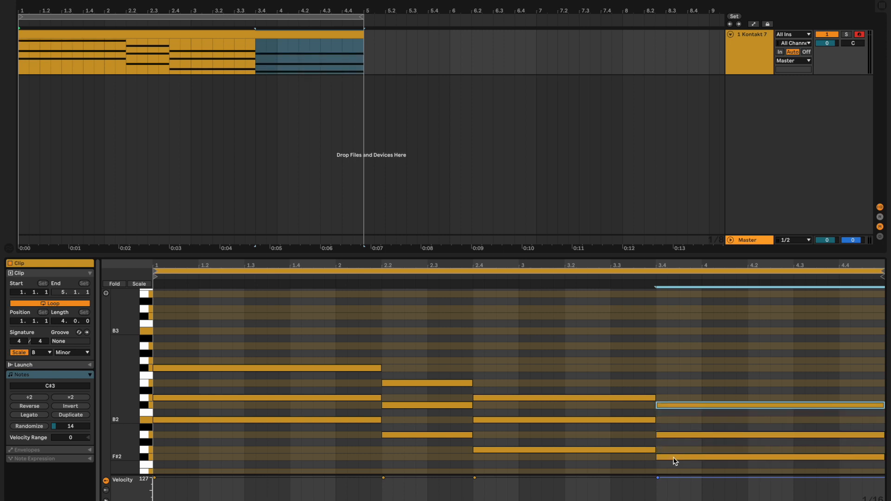
left_click(689, 343)
Play the four-chord progression from the clip's start and stop playback.
left_click(160, 356)
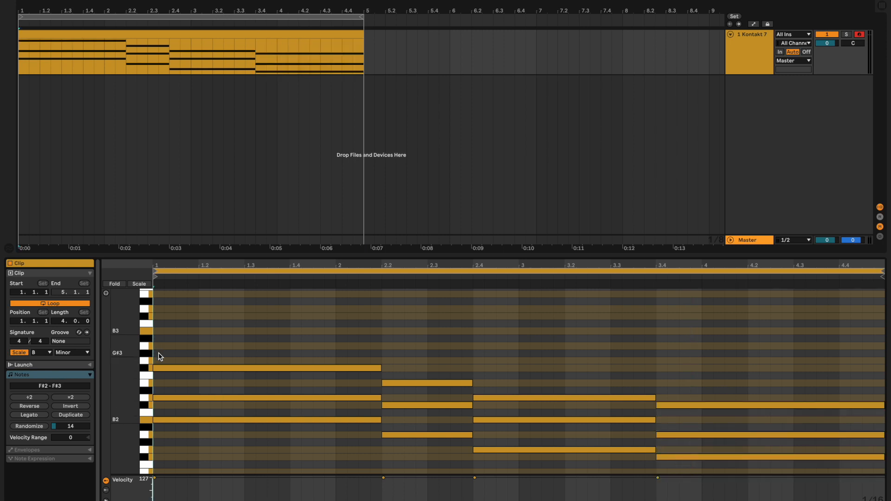
key("space")
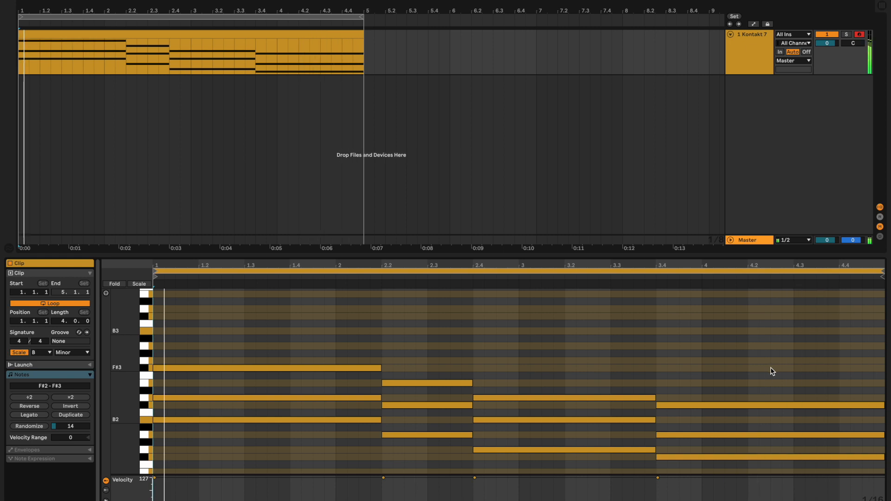
left_click_drag(285, 338, 711, 433)
left_click(757, 450)
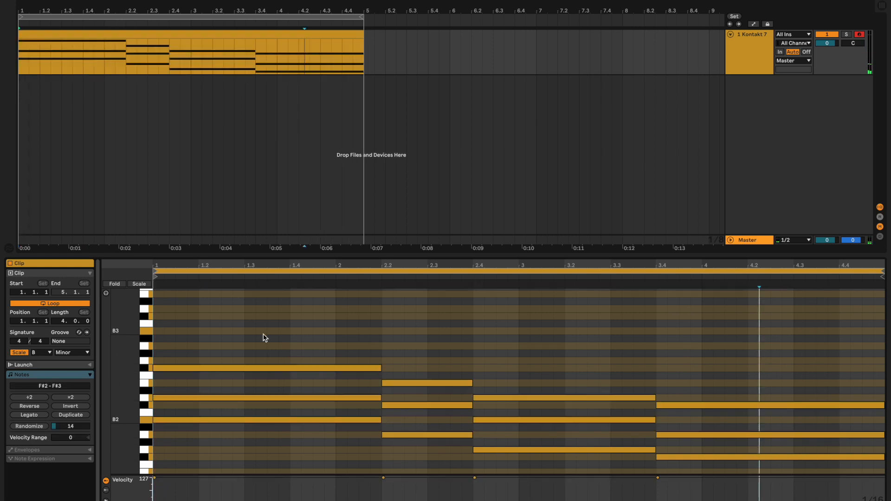
left_click_drag(269, 342, 811, 469)
left_click(709, 369)
left_click_drag(292, 324, 617, 471)
left_click(802, 378)
key("space")
left_click_drag(781, 370, 470, 497)
left_click(311, 453)
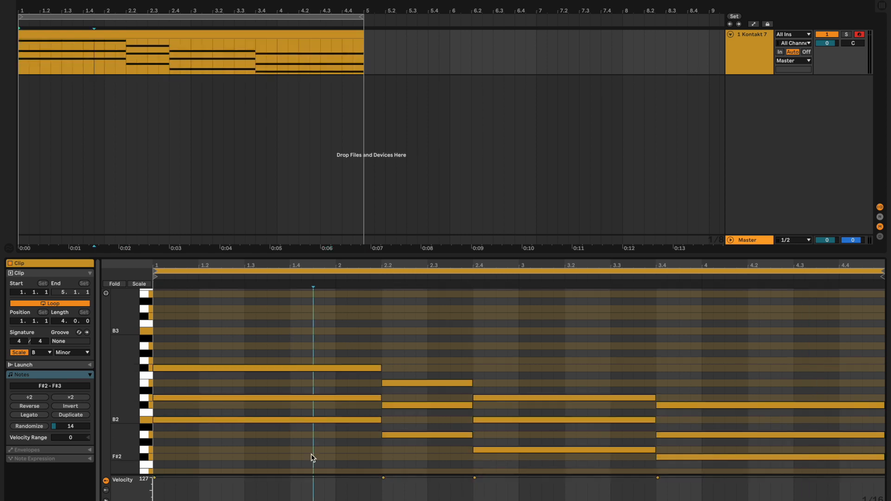
left_click(384, 477)
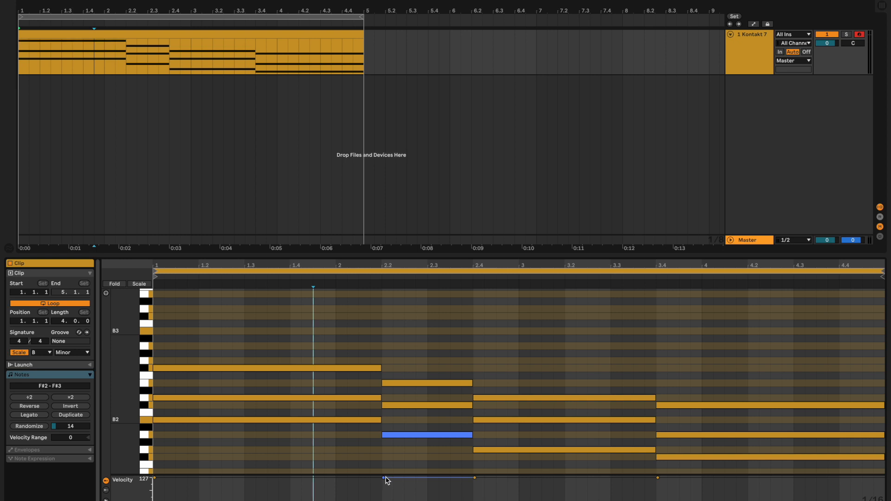
left_click(353, 461)
left_click_drag(301, 341, 700, 417)
scroll(676, 377, "down", 3)
left_click(598, 448)
mouse_move(696, 453)
left_mouse_down()
mouse_move(493, 407)
mouse_move(270, 338)
mouse_move(153, 320)
left_mouse_up()
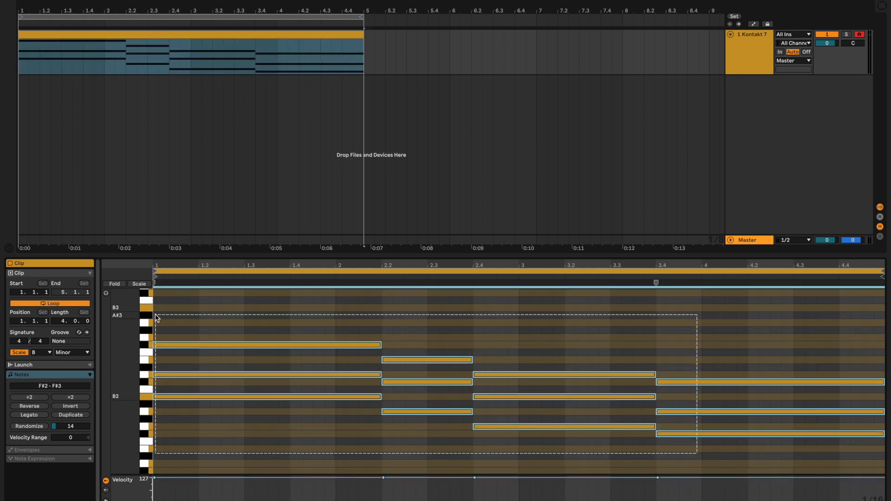
left_click(203, 333)
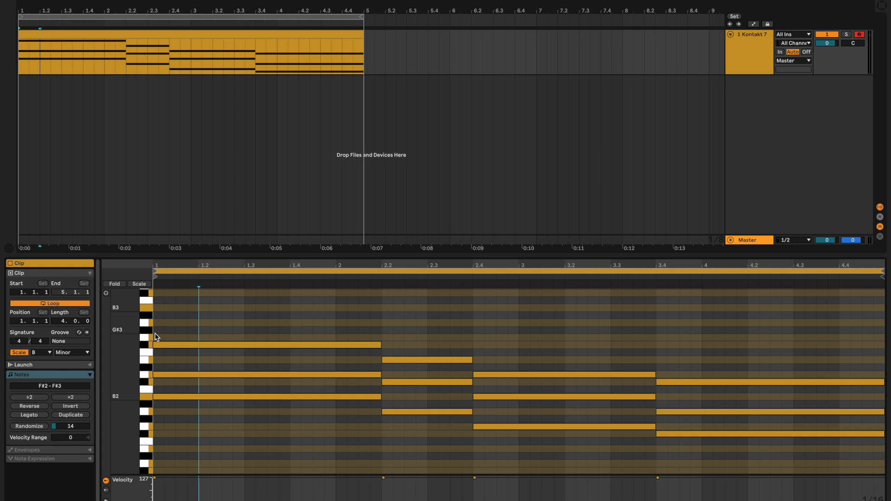
Lower the velocity of all chord notes to 90 while auditioning the looped progression.
key("space")
left_click_drag(249, 319, 828, 457)
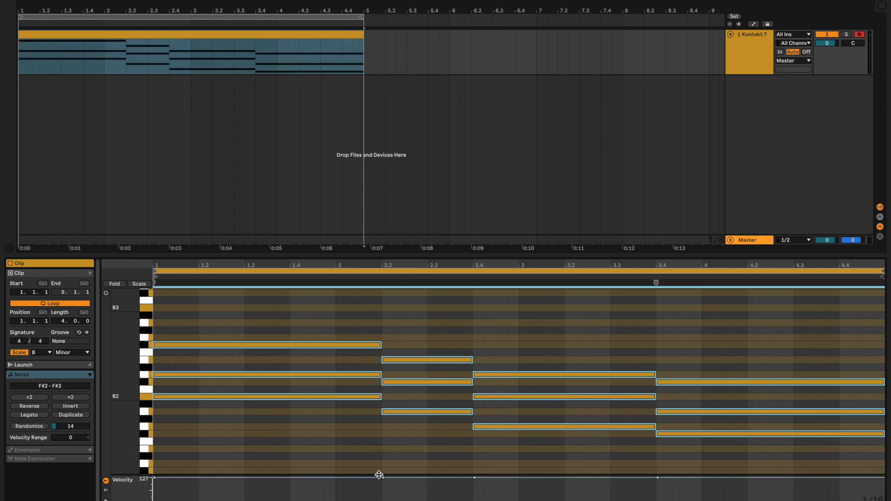
left_click_drag(383, 479, 384, 488)
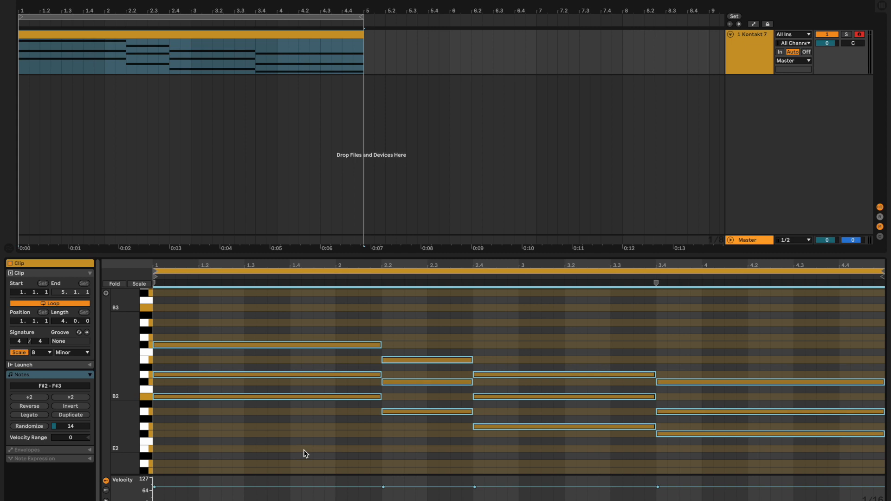
key("space")
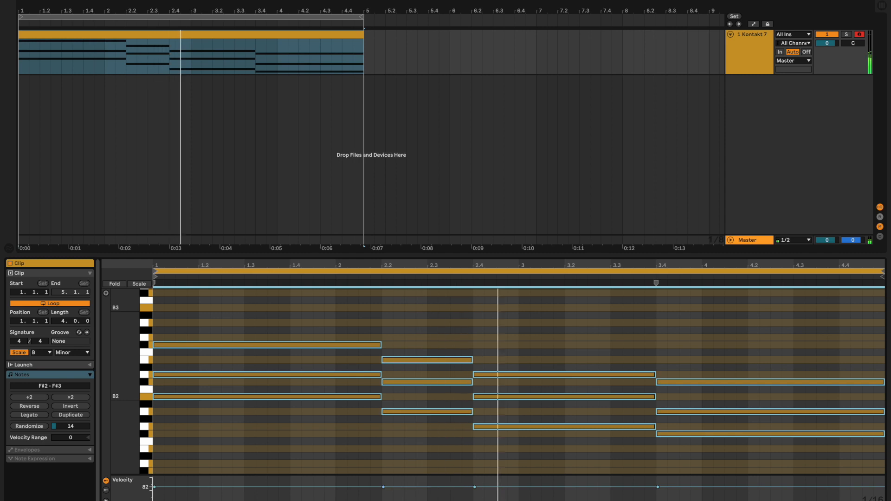
left_click_drag(431, 488, 431, 484)
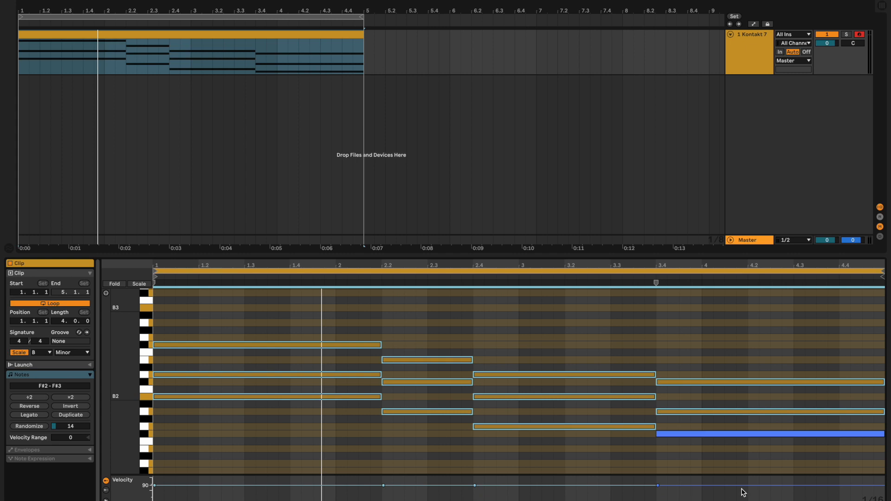
left_click(291, 339)
left_click_drag(158, 321, 809, 439)
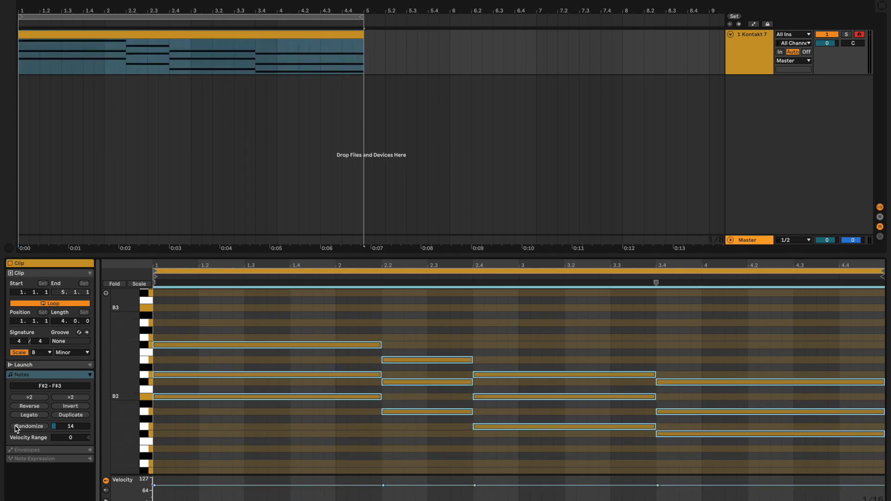
left_click(191, 374)
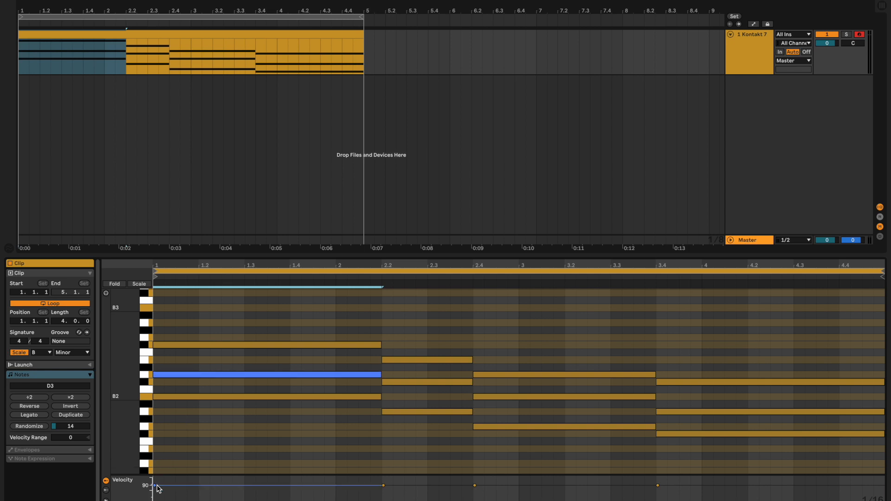
left_click_drag(155, 485, 154, 485)
left_click_drag(356, 405, 249, 316)
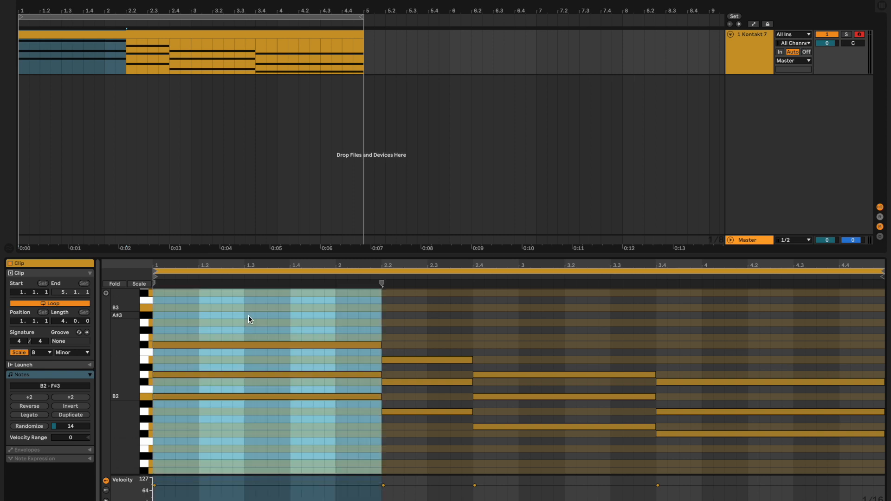
left_click(154, 326)
Randomize the velocities of all chord notes by an amount of 12 and play the clip from its start.
left_click_drag(158, 325, 875, 464)
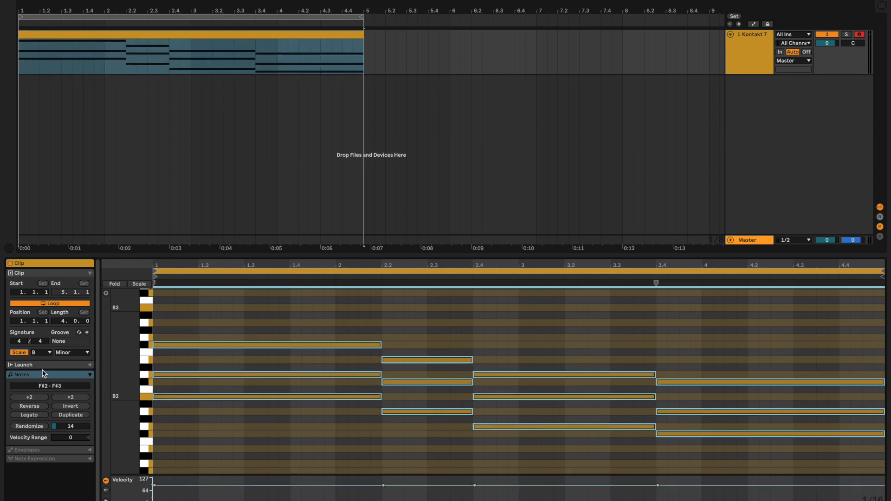
left_click(67, 428)
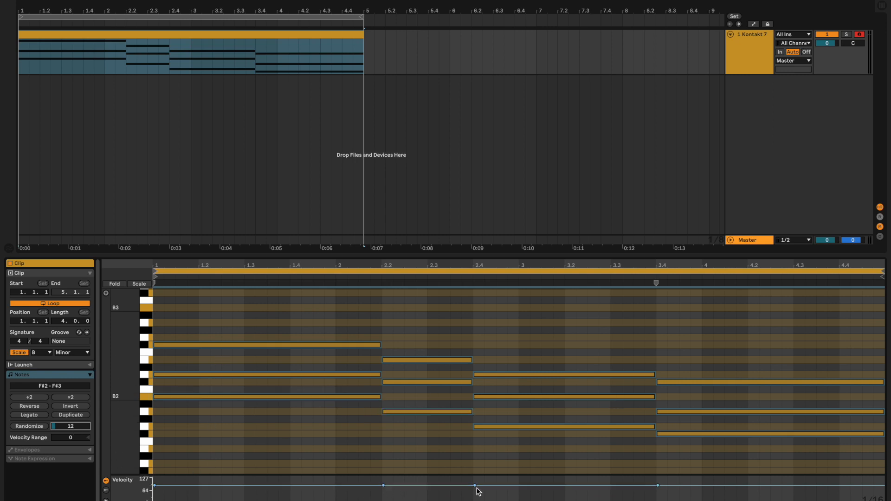
left_click(31, 428)
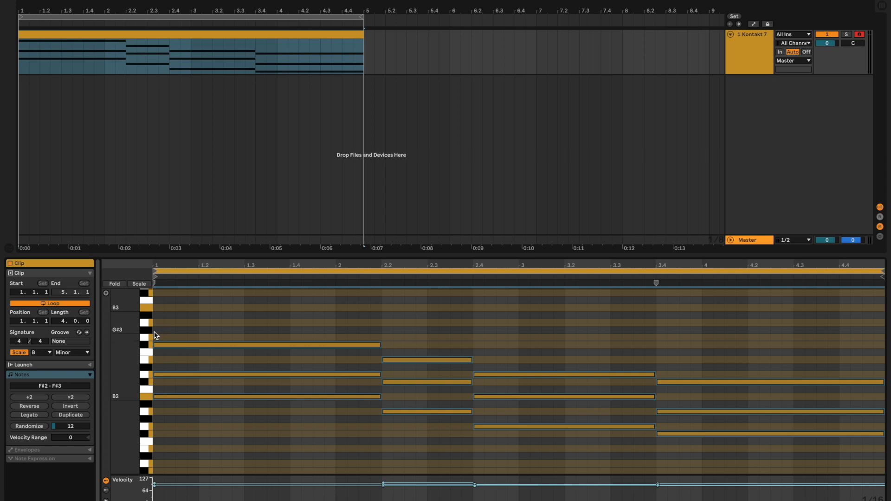
left_click(155, 335)
key("space")
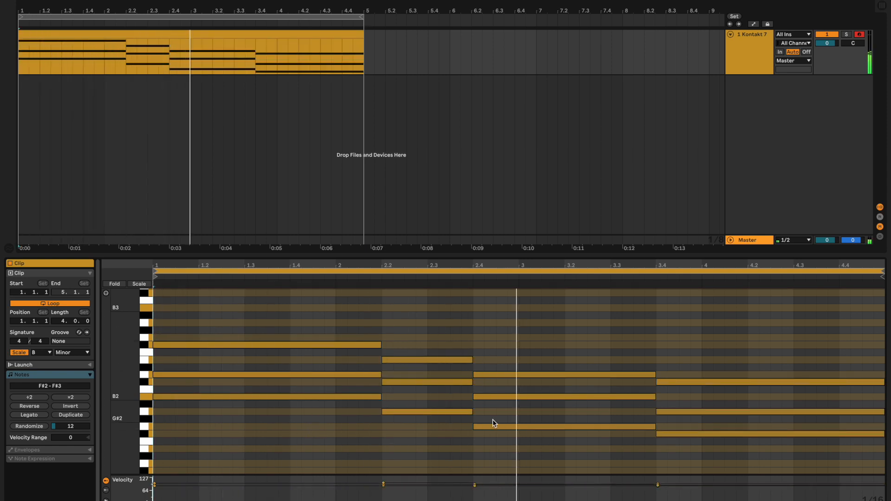
Duplicate the root notes of all four chords one octave lower as bass notes B1, A1, G1 and F#1.
scroll(614, 413, "down", 1)
scroll(614, 416, "down", 3)
scroll(613, 416, "up", 2)
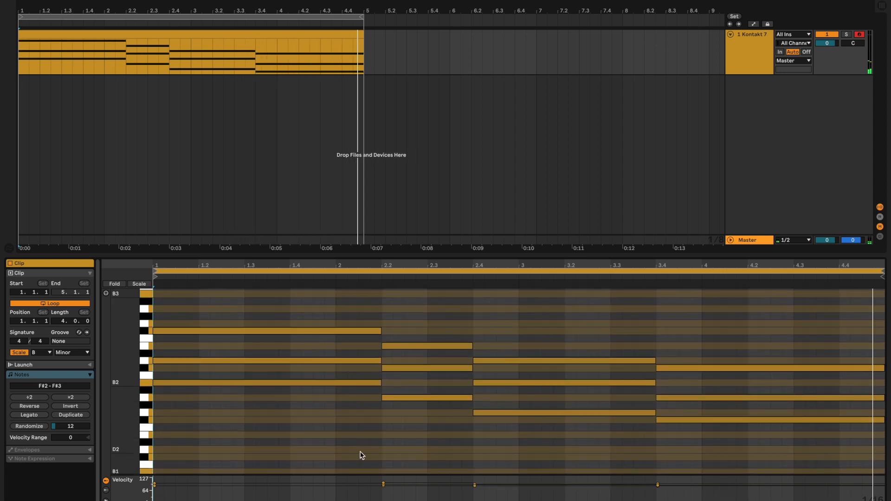
left_click(332, 384)
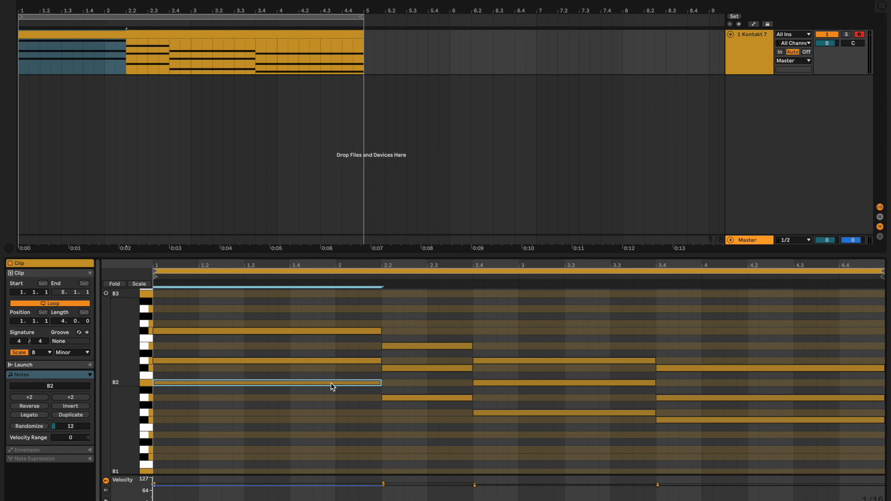
left_click_drag(403, 446, 434, 400)
left_click_drag(526, 446, 531, 413)
left_click_drag(749, 464, 745, 421)
key("shift+Down")
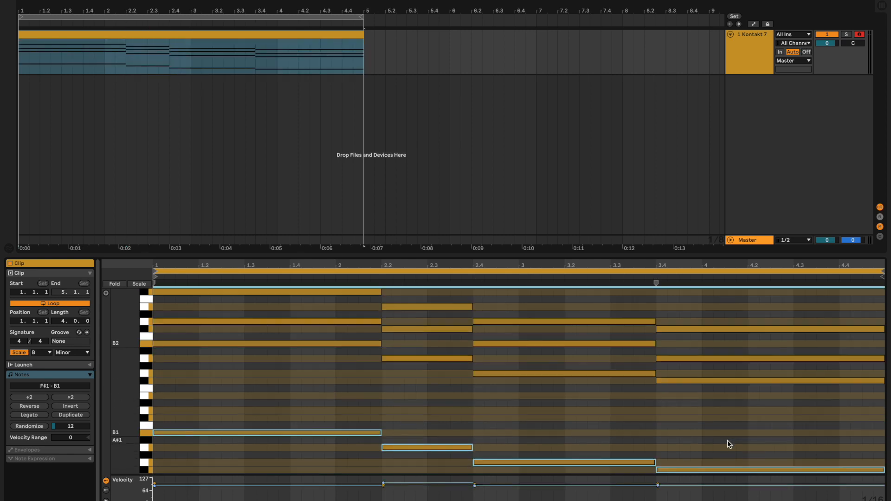
left_click_drag(117, 392, 125, 394)
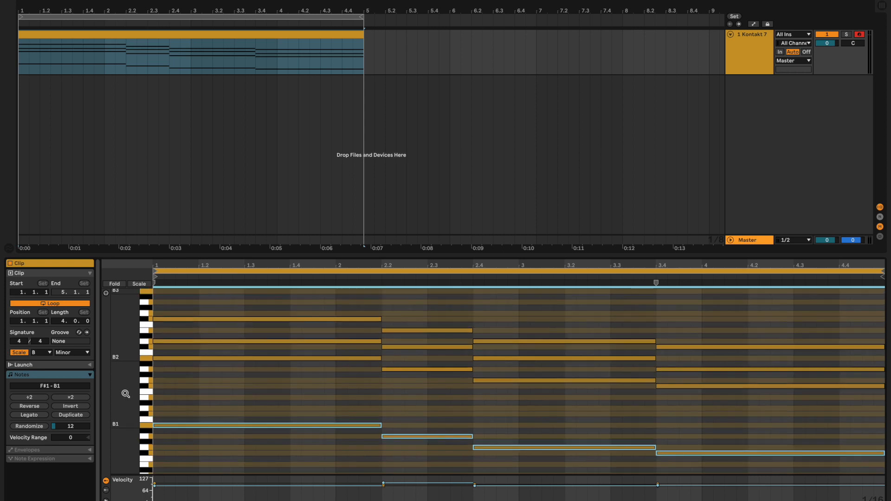
Play the looped progression with the added bass notes.
key("space")
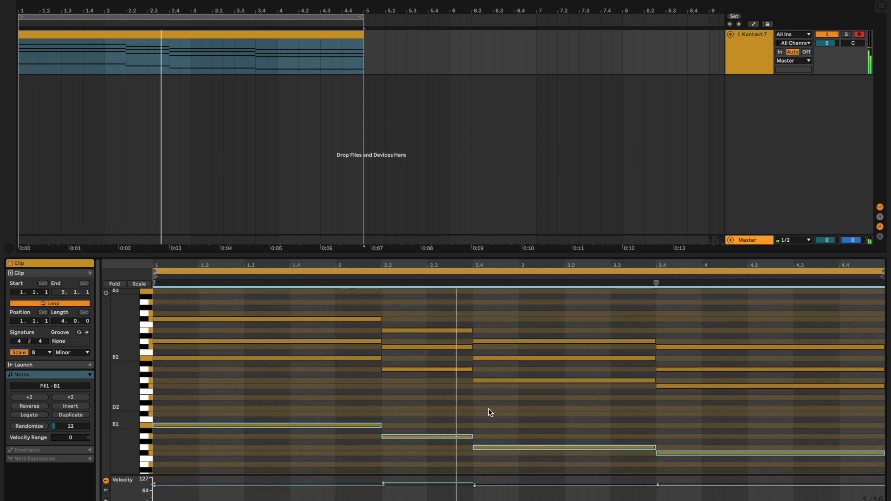
left_click(587, 422)
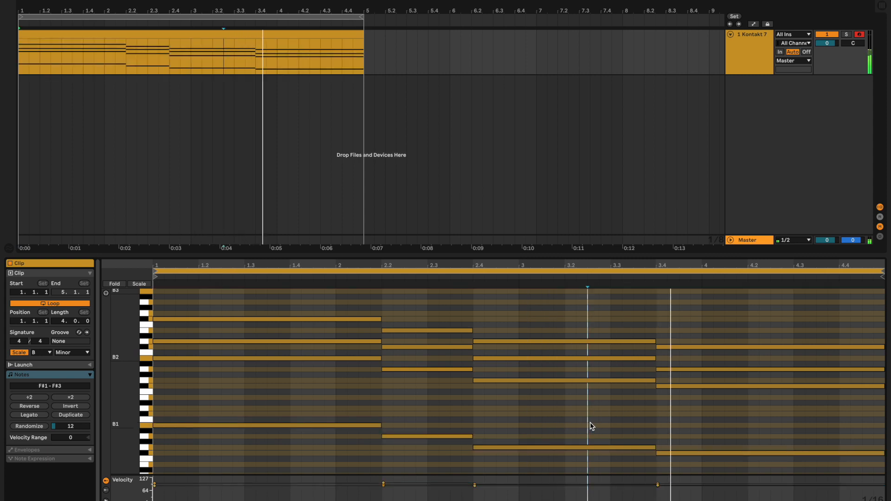
scroll(589, 414, "up", 2)
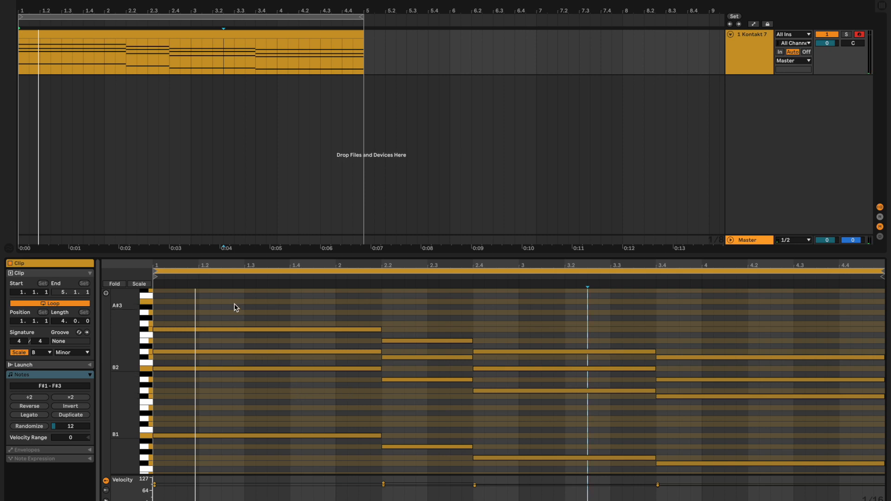
left_click_drag(204, 273, 208, 316)
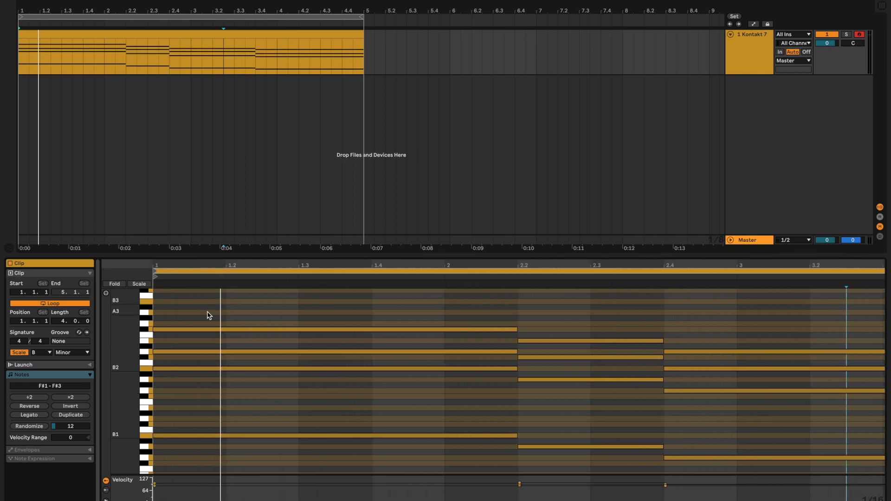
left_click(250, 313)
left_click_drag(322, 262, 322, 223)
left_click(354, 330)
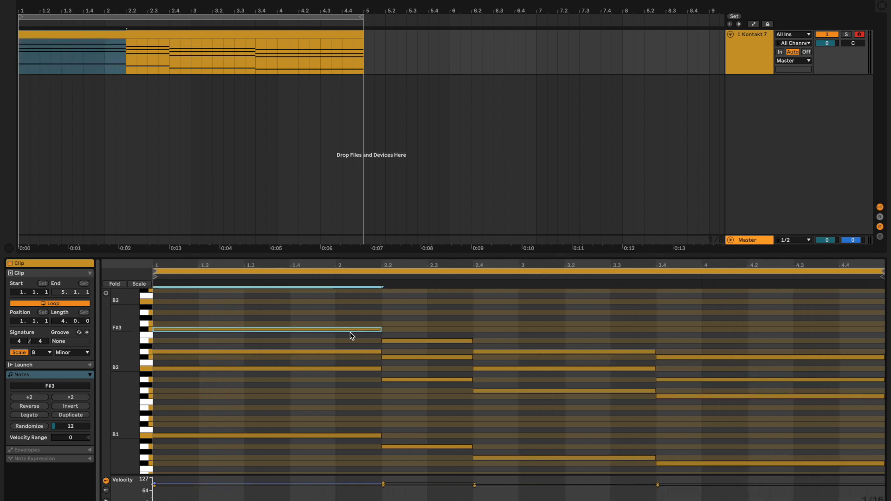
left_click_drag(218, 374, 208, 307)
left_click_drag(326, 405, 314, 324)
left_click_drag(425, 393, 415, 317)
left_click_drag(537, 429, 524, 325)
left_click_drag(706, 423, 670, 356)
left_click(633, 386)
left_click_drag(193, 399, 185, 325)
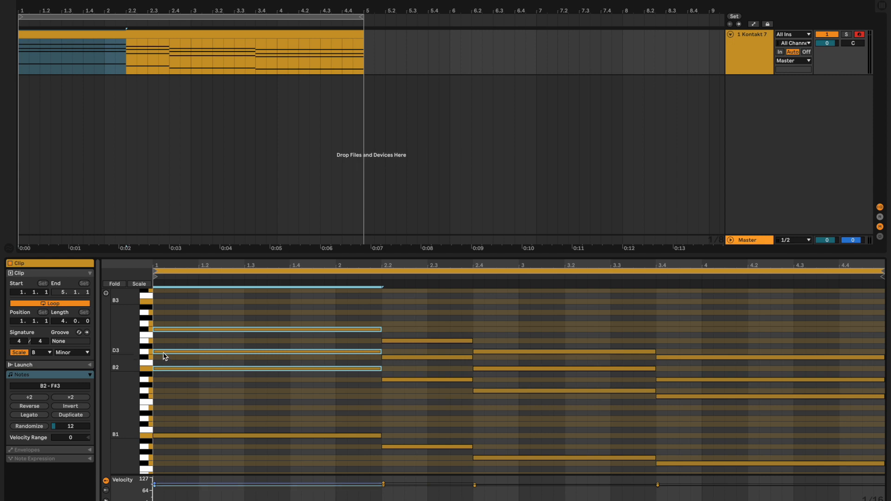
left_click(175, 318)
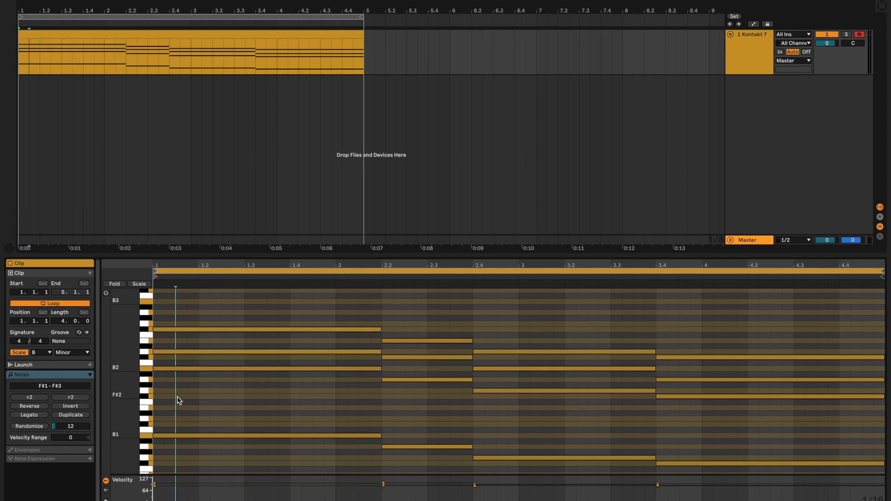
Move the top note of each of the four chords down one octave, to F#2, E2, D2 and C#2.
left_click(190, 329)
key("shift+Down")
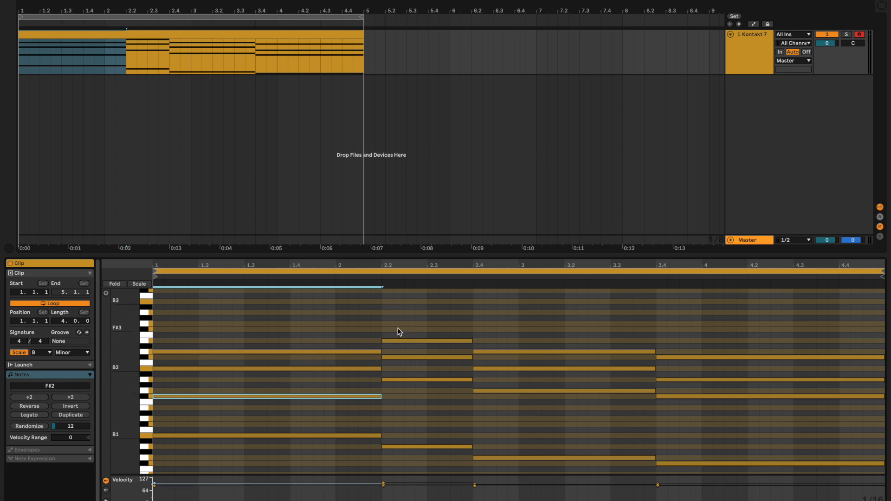
left_click(423, 332)
left_click(425, 340)
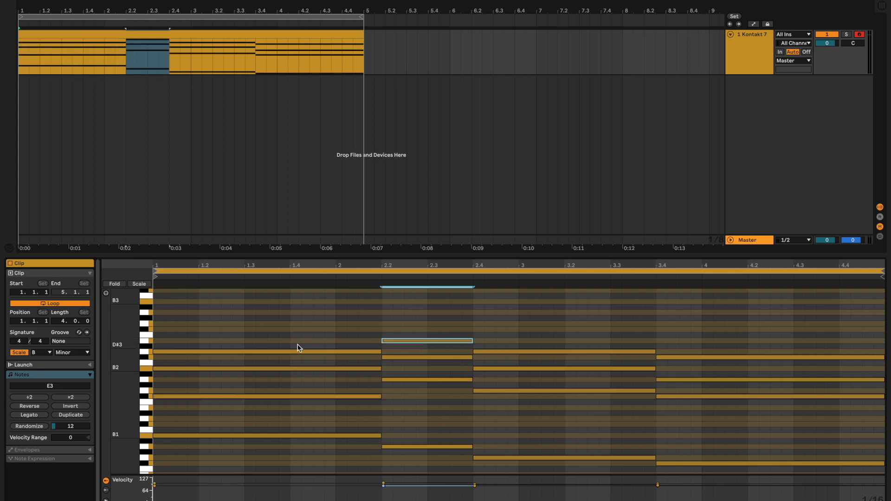
left_click(494, 352, "shift")
left_click(686, 357, "shift")
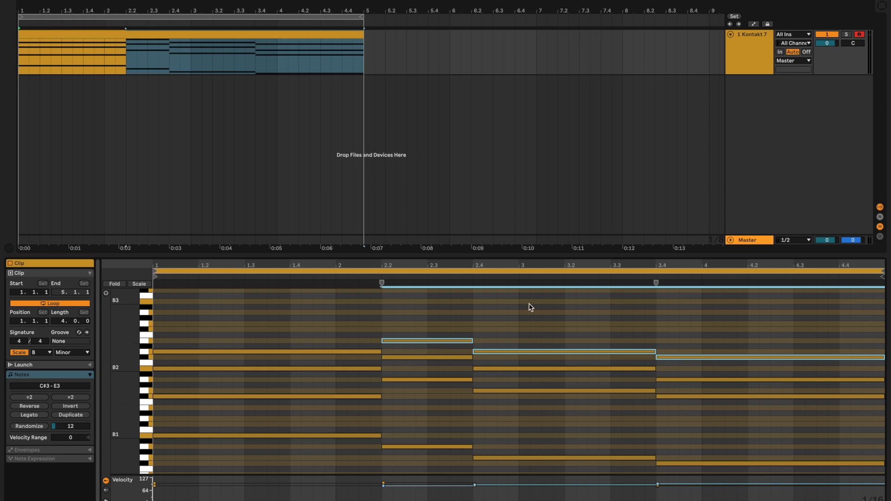
key("shift+Down")
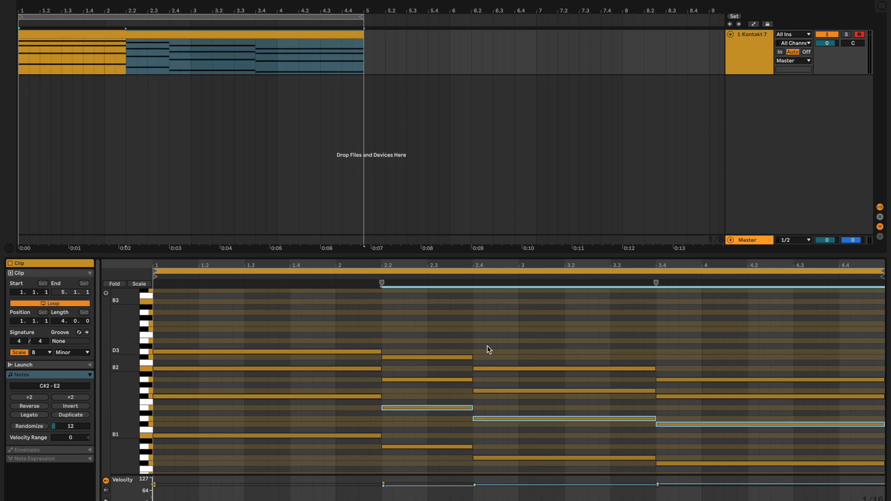
Play the progression with the inverted chord voicings and stop playback.
left_click(169, 355)
key("space")
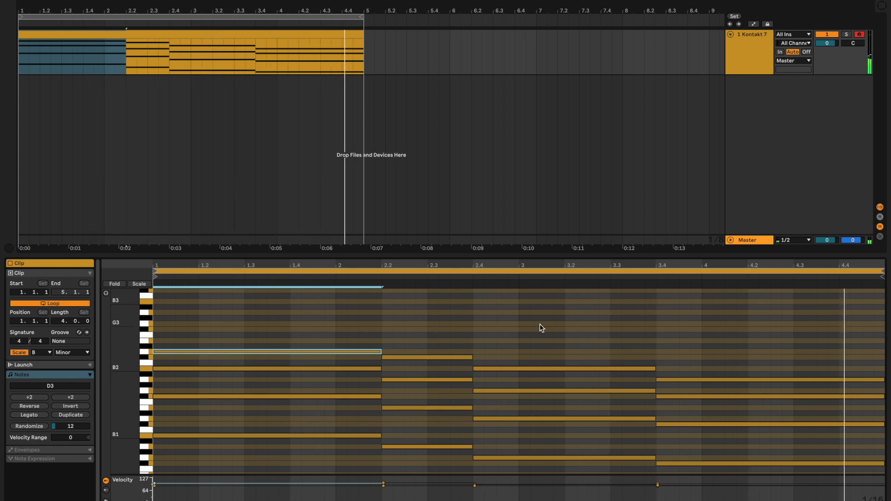
key("space")
left_click(530, 351)
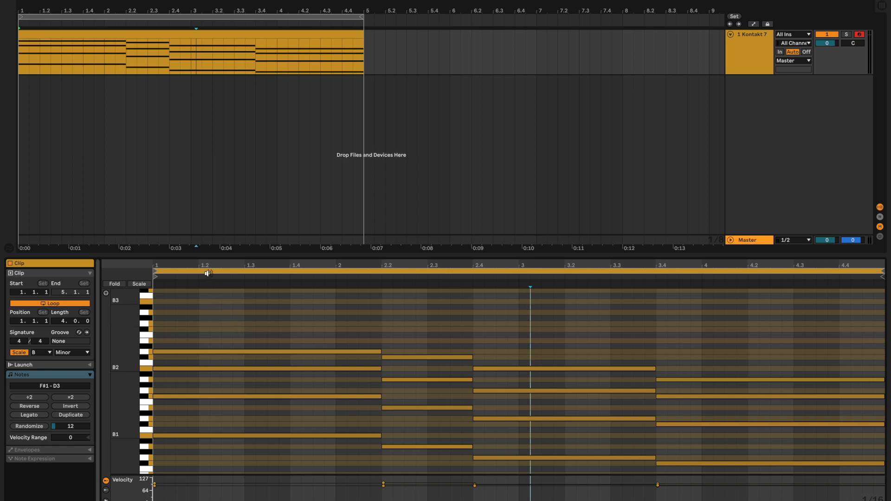
left_click_drag(238, 329, 712, 434)
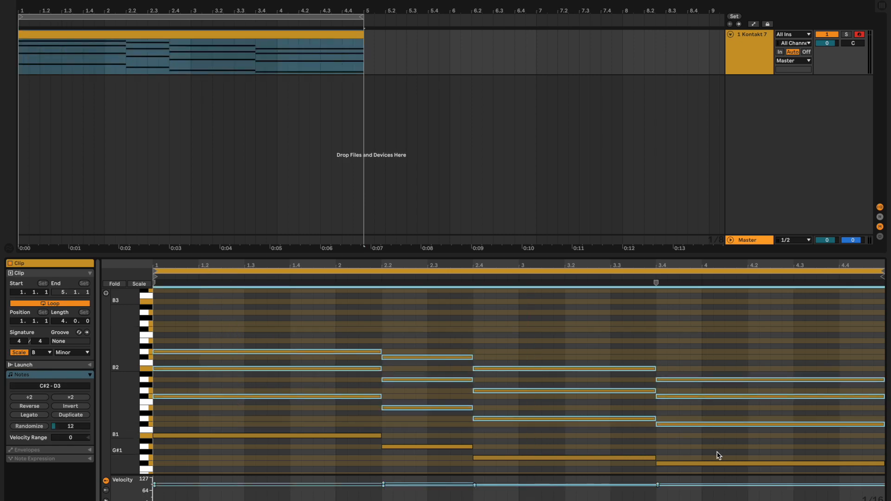
left_click(715, 452)
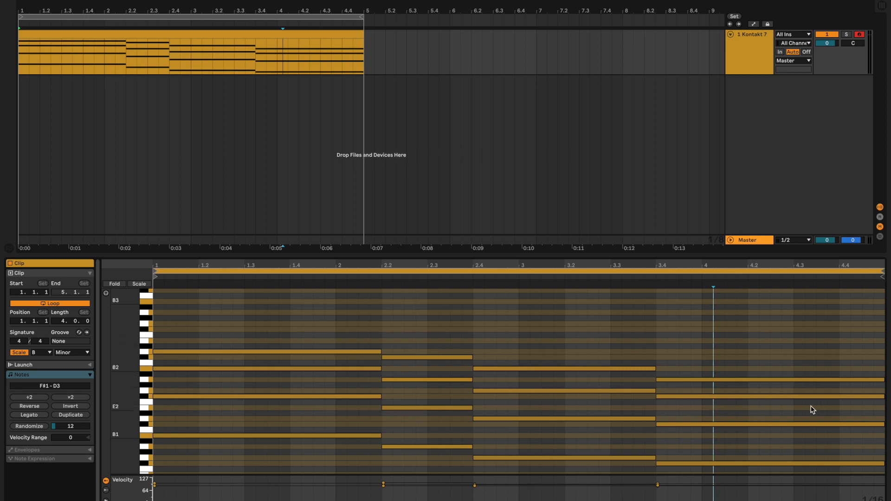
left_click_drag(329, 264, 388, 279)
left_click(218, 337)
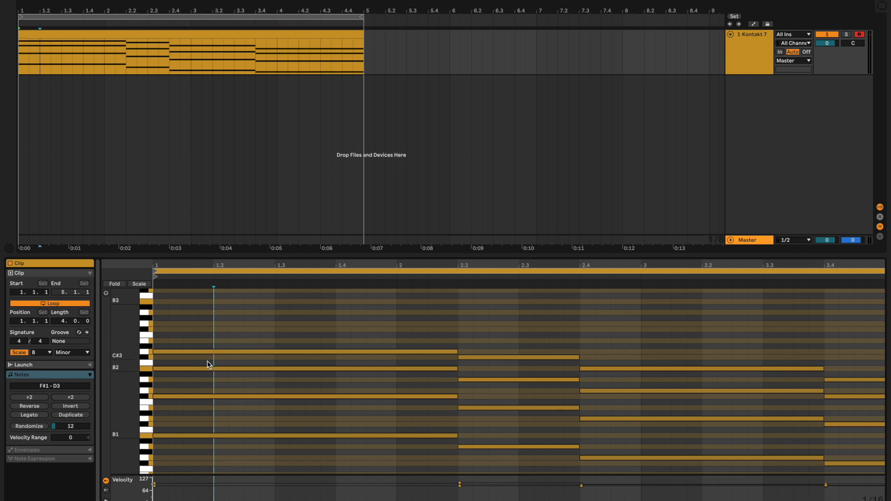
left_click_drag(185, 325, 175, 454)
left_click(396, 454)
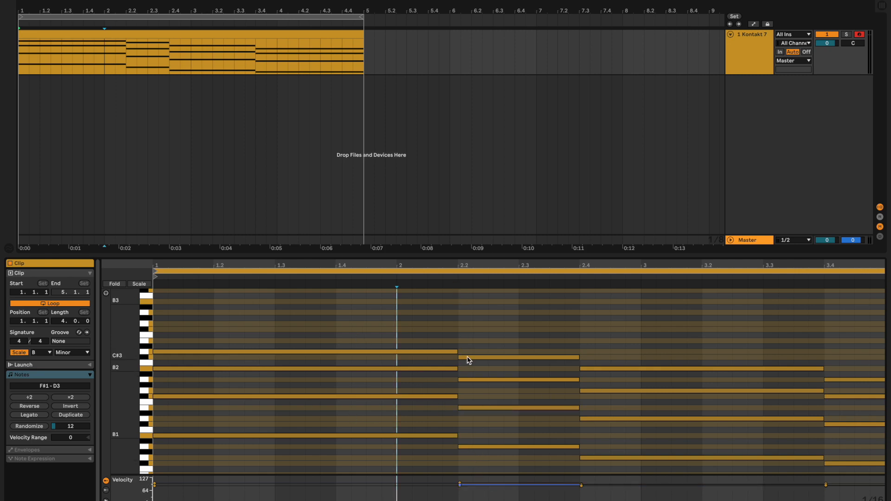
mouse_move(466, 355)
left_mouse_down()
mouse_move(467, 412)
mouse_move(470, 357)
left_mouse_up()
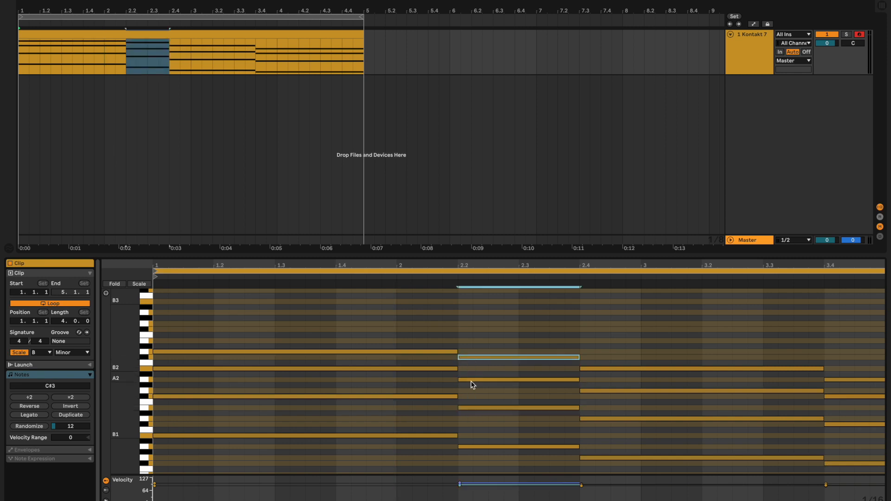
left_click(471, 381)
left_click(469, 408)
left_click(471, 396)
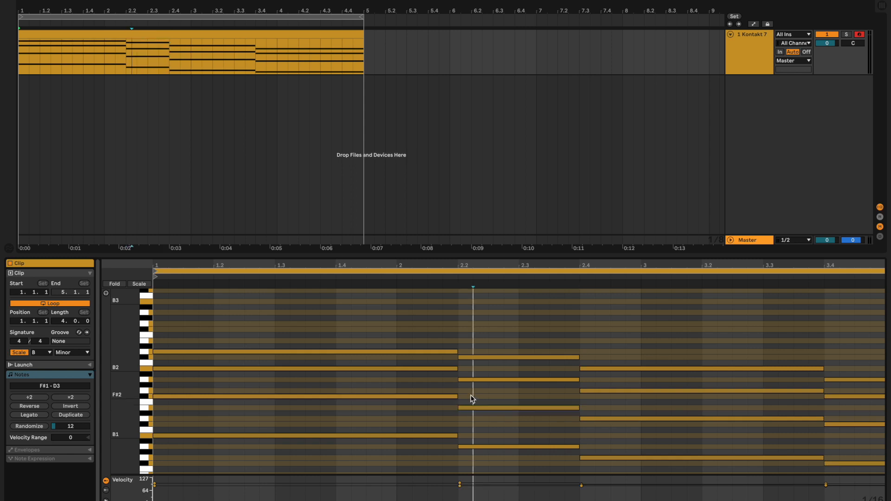
left_click(461, 393)
left_click(198, 328)
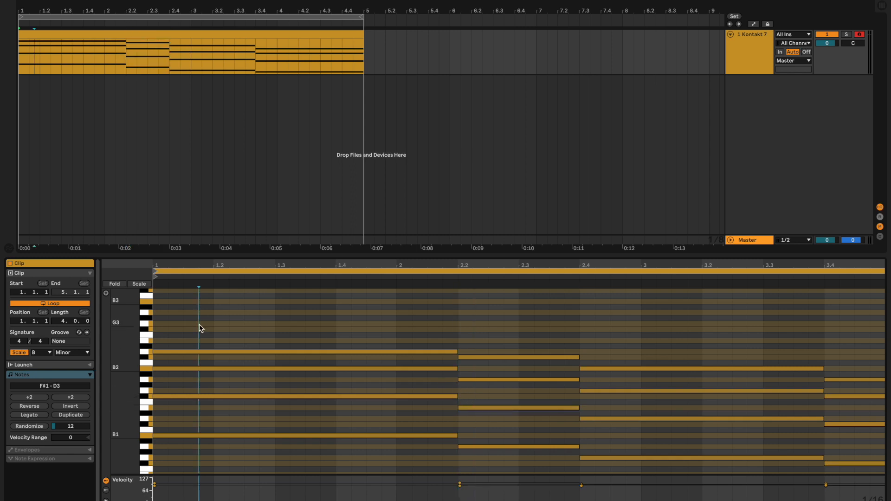
left_click_drag(169, 265, 170, 278)
left_click(182, 330)
left_click(165, 351)
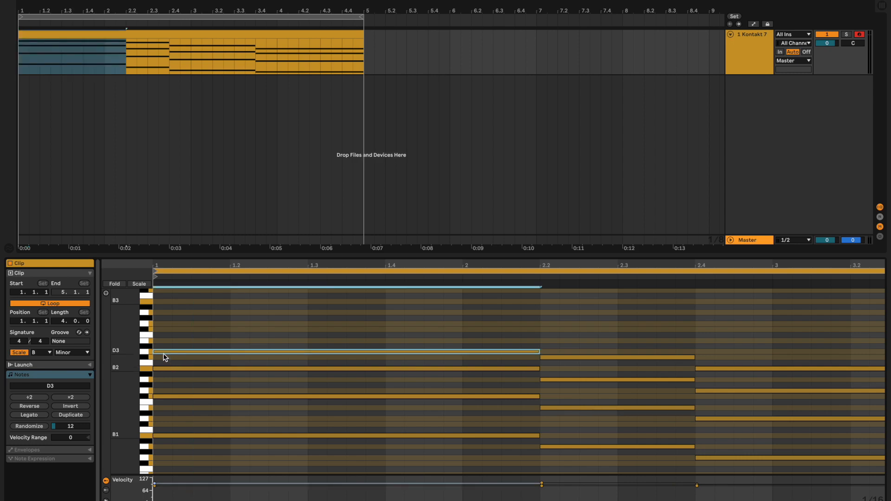
left_click(173, 357)
left_click(186, 435)
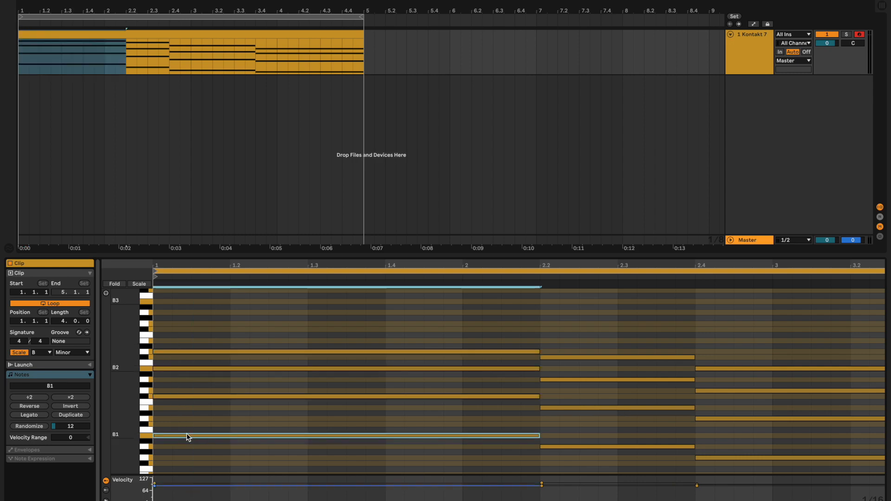
left_click(171, 393)
left_click(170, 352)
left_click(171, 365)
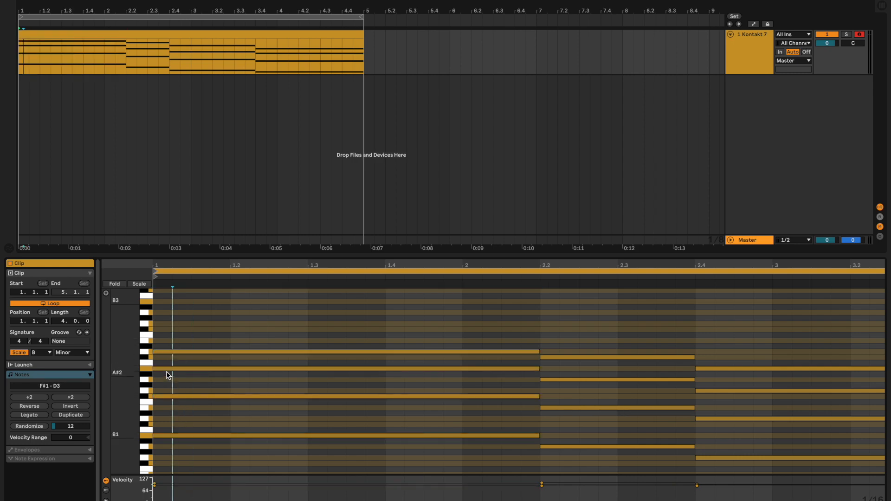
Try starting the first chord's B2 and D3 notes slightly late, play the chord, then undo both shifts and play it again.
left_click_drag(165, 369, 170, 352)
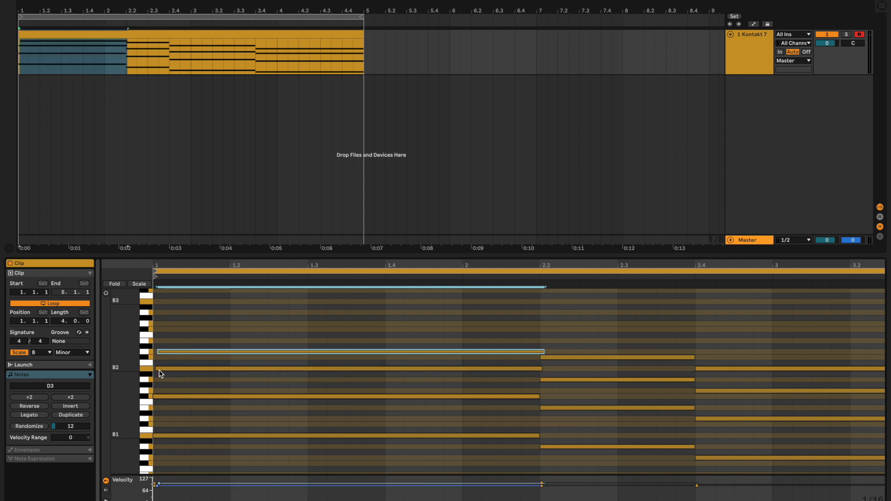
left_click(158, 397)
key("space")
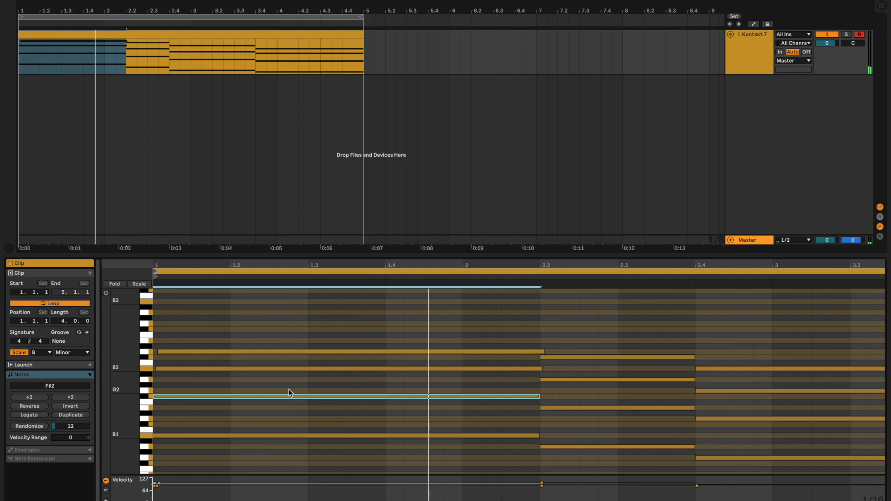
key("ctrl+z")
key("ctrl+z")
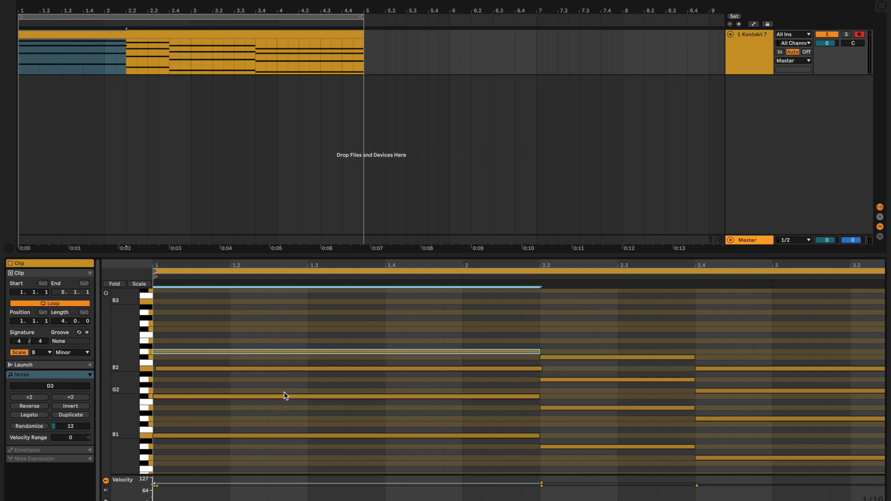
key("space")
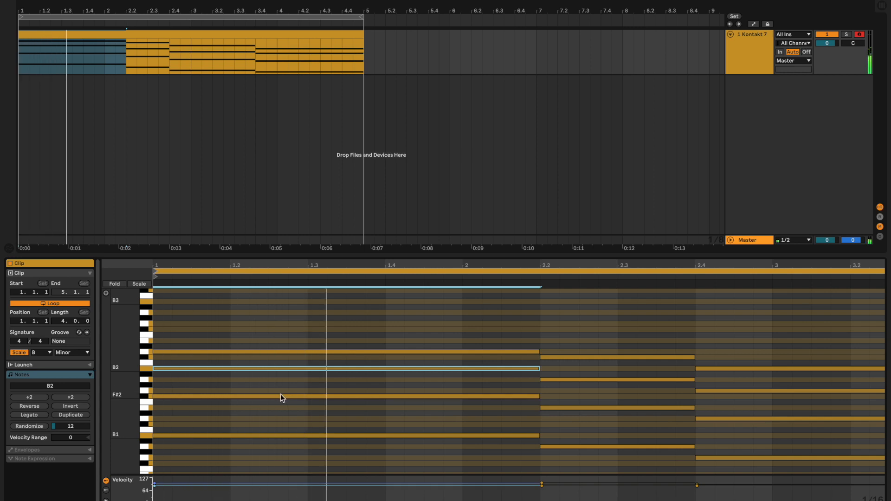
key("space")
Shift the first chord's B2 slightly late and its D3 a little later still, and play the result.
left_click_drag(168, 370, 172, 351)
left_click(169, 351)
key("space")
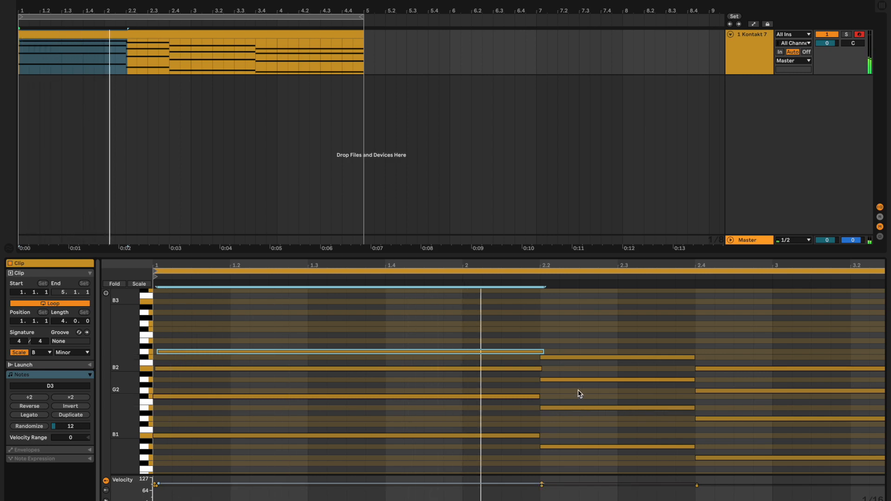
key("space")
Stagger the A chord by shifting its A2 slightly late and its E2 a little later, and play briefly.
left_click(560, 357)
left_click_drag(551, 380, 565, 410)
key("space")
key("space")
Shift the G chord's G2, D2 and G1 notes and the first chord's B1 slightly late by differing amounts.
left_click_drag(492, 391, 495, 392)
left_click_drag(488, 419, 494, 419)
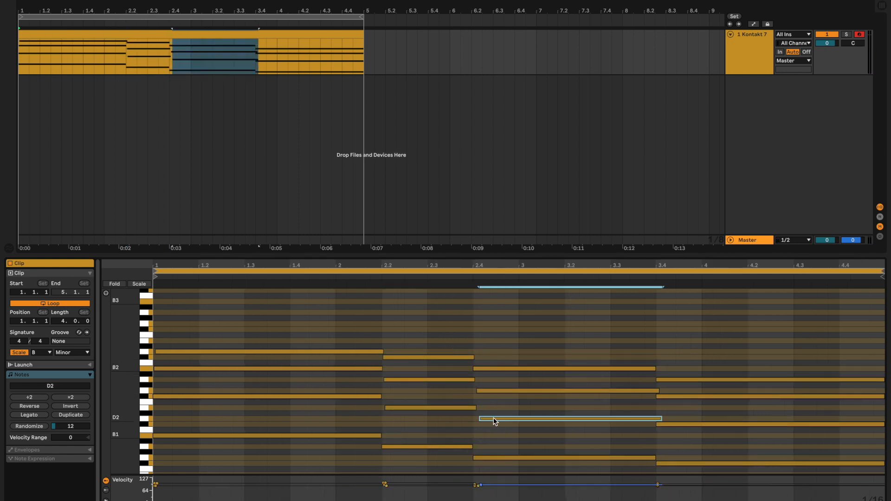
left_click_drag(492, 457, 496, 458)
left_click_drag(341, 435, 342, 437)
key("space")
key("space")
Stagger the final F#m chord by shifting its F#2, C#2 and F#1 notes slightly late by differing amounts.
left_click_drag(665, 395, 670, 380)
left_click_drag(659, 463, 662, 464)
key("space")
key("space")
left_click_drag(681, 379, 679, 379)
left_click_drag(666, 424, 671, 424)
left_click(507, 431)
Play the whole progression with the staggered note starts and stop playback.
key("space")
left_click(673, 396)
left_click(686, 416)
left_click(142, 35)
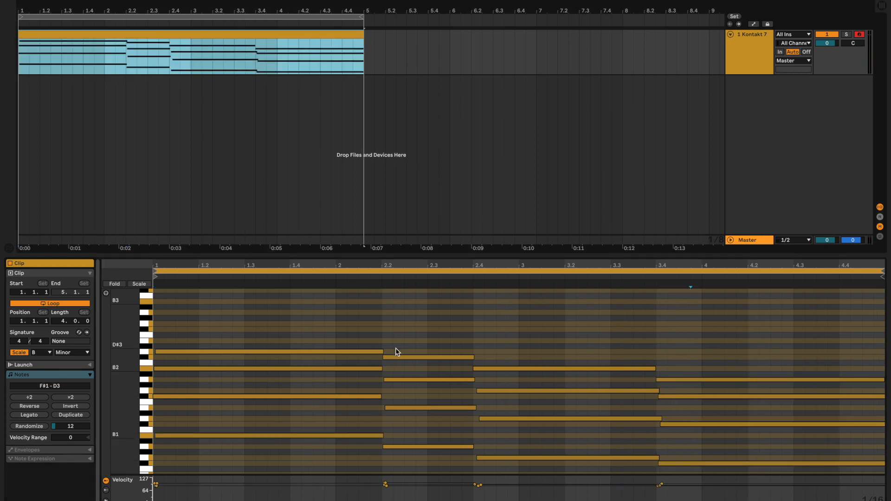
key("space")
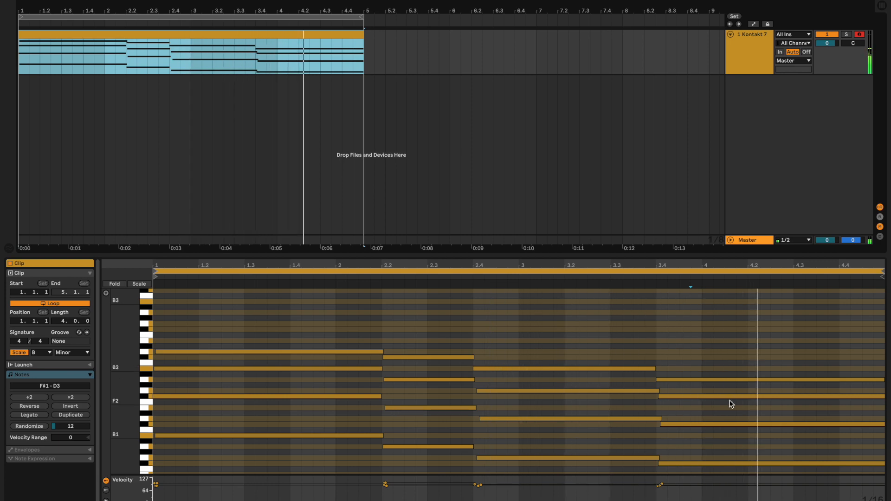
key("space")
left_click_drag(294, 325, 716, 468)
left_click(688, 351)
scroll(694, 350, "down", 2)
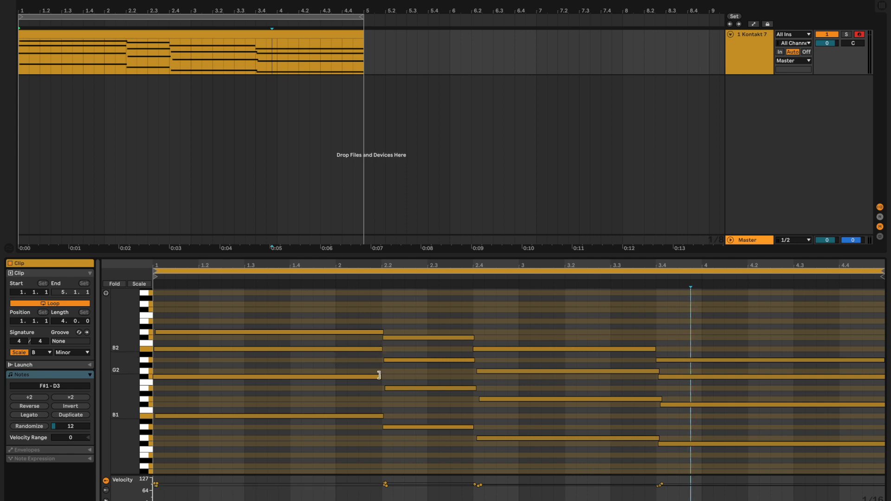
mouse_move(250, 312)
left_mouse_down()
mouse_move(249, 371)
mouse_move(267, 408)
left_mouse_up()
left_click(297, 454)
left_click_drag(308, 309, 313, 434)
left_click(317, 444)
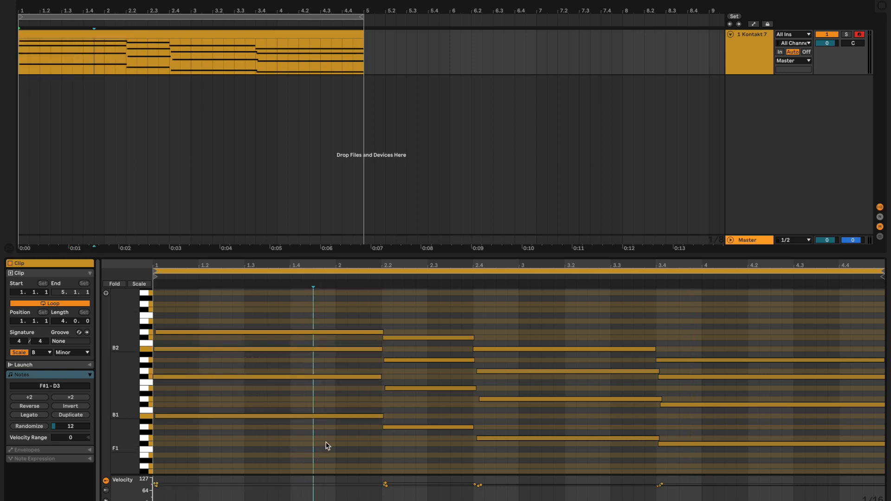
left_click_drag(367, 322, 366, 400)
left_click(370, 402)
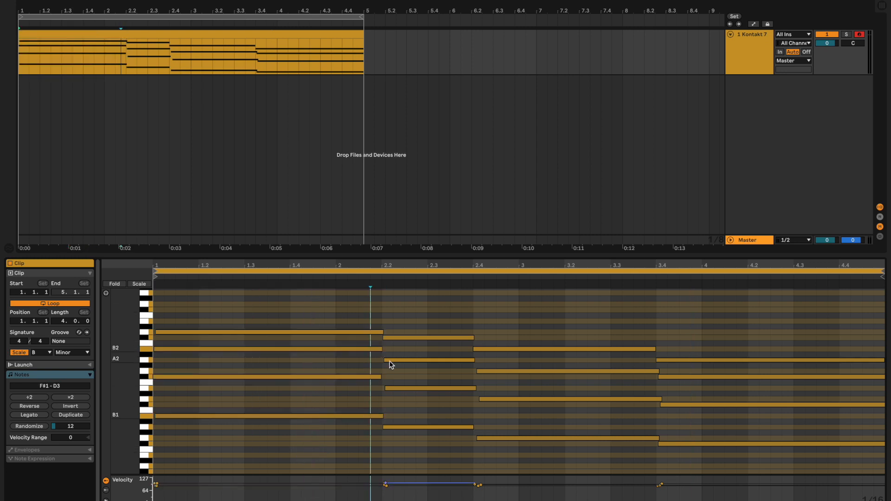
Shorten the first chord's B2 to beat 1.4 and add a second B2 from there to the chord's end with velocity 97.
mouse_move(382, 348)
left_mouse_down()
mouse_move(292, 354)
mouse_move(382, 350)
left_mouse_up()
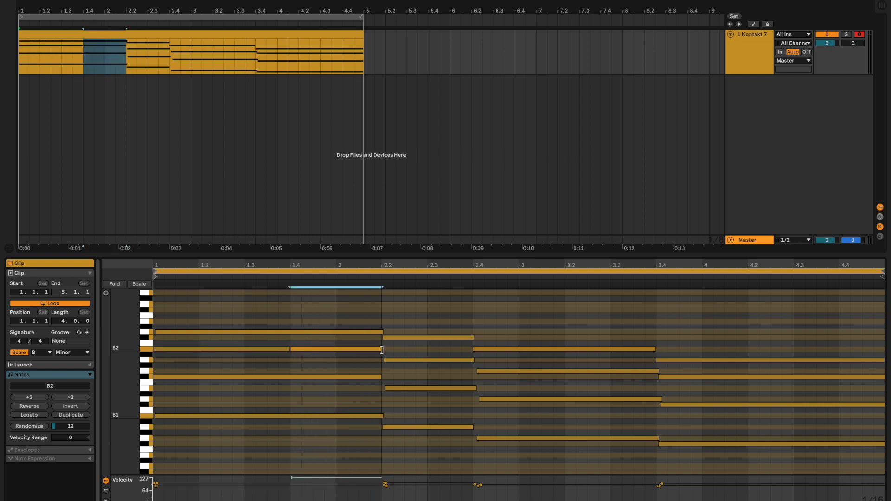
left_click_drag(292, 477, 292, 484)
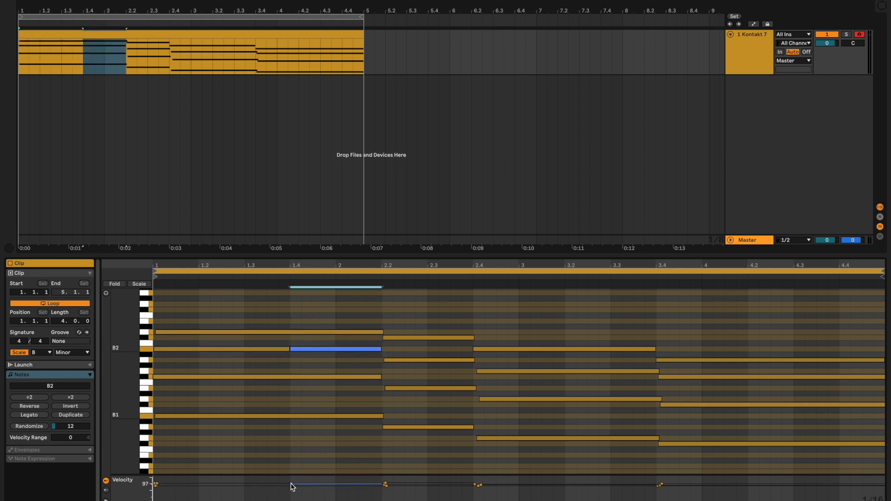
left_click(328, 368)
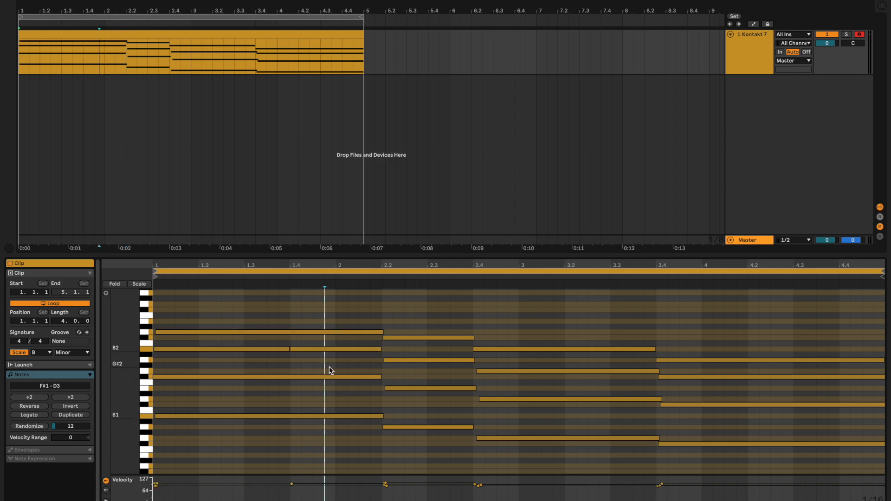
Shorten the first chord's D3 to the start of bar 2 and add a second D3 reaching slightly past beat 2.2.
mouse_move(382, 331)
left_mouse_down()
mouse_move(333, 332)
mouse_move(383, 332)
left_mouse_up()
double_click(342, 333)
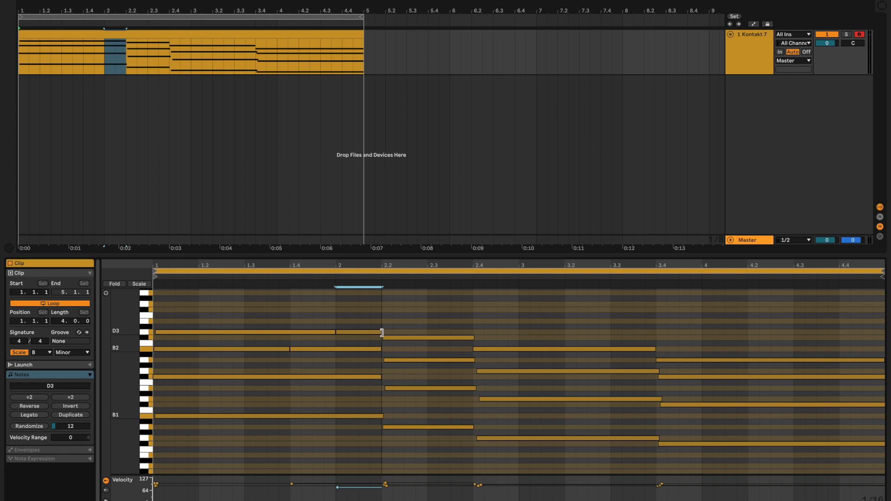
left_click(390, 348)
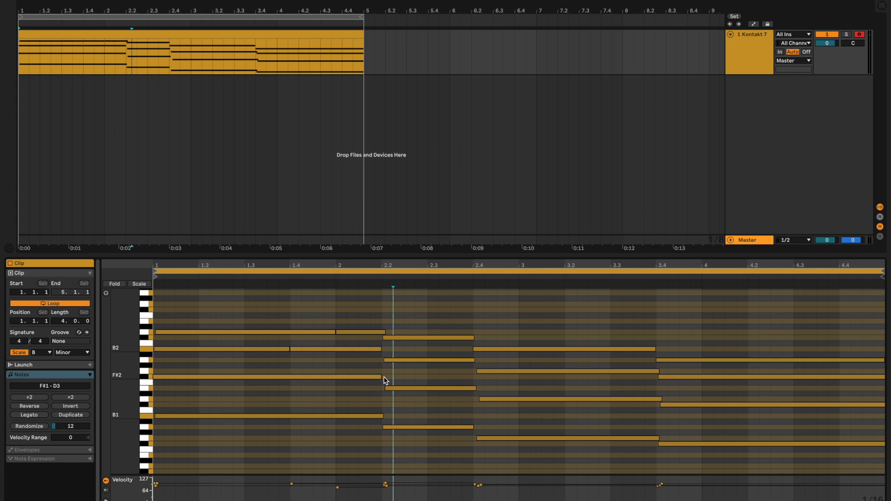
End the first chord's F#2 halfway between bar 2 and beat 2.2, fill the gap with a short G2, and play the progression.
left_click_drag(380, 377, 365, 377)
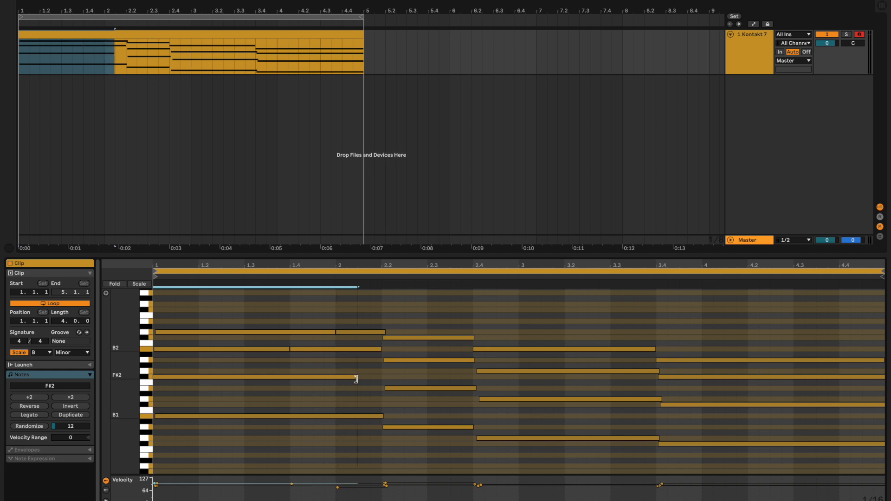
double_click(364, 377)
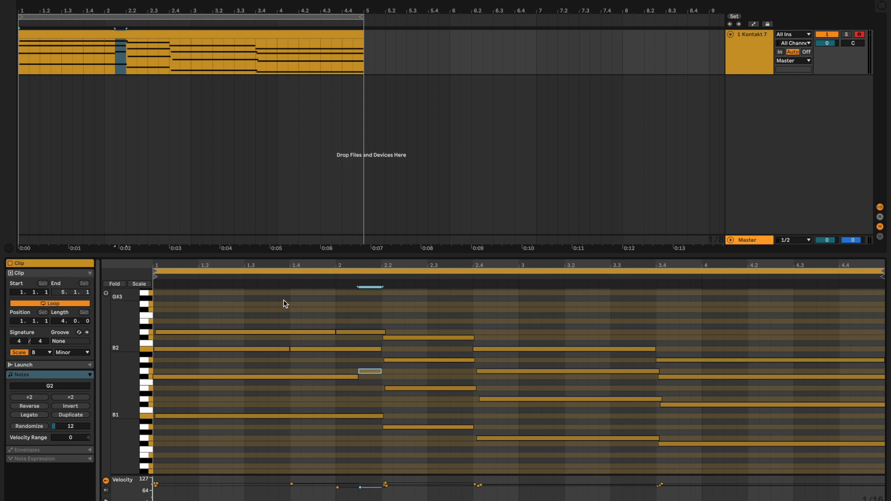
left_click(160, 348)
key("space")
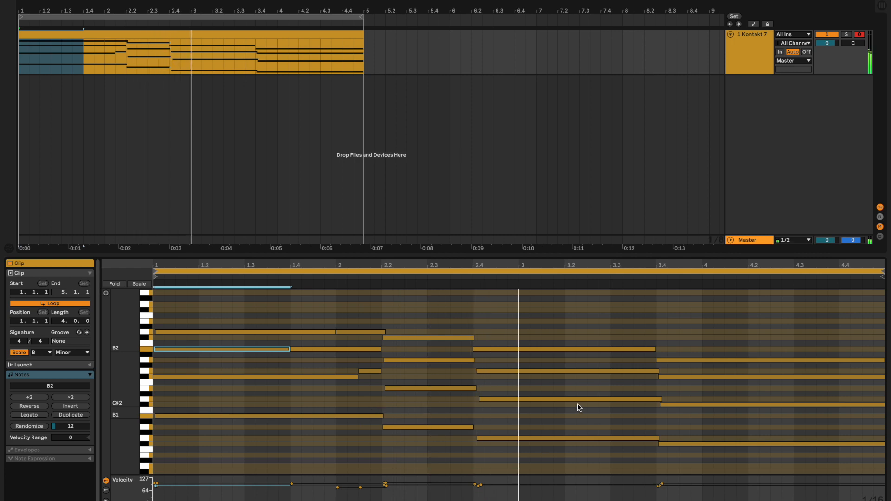
left_click(370, 372)
key("space")
Shorten the G chord's G2 to about beat 3.3 and add a second G2 from there to beat 3.4.
left_click(483, 371)
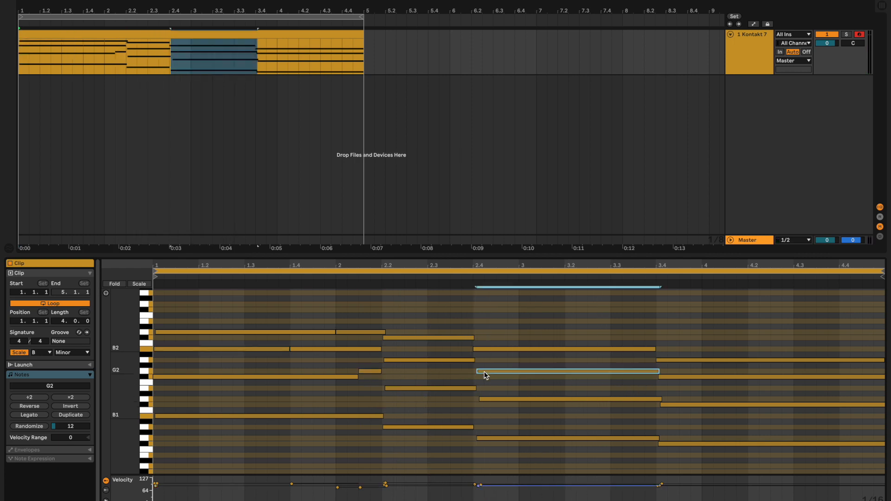
left_click_drag(656, 371, 612, 373)
double_click(614, 371)
left_click_drag(622, 370, 656, 369)
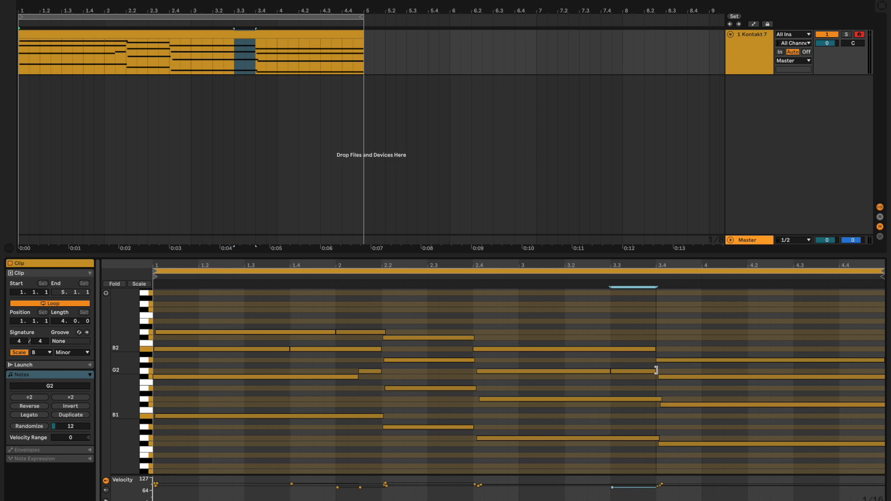
left_click(608, 371)
left_click(415, 303)
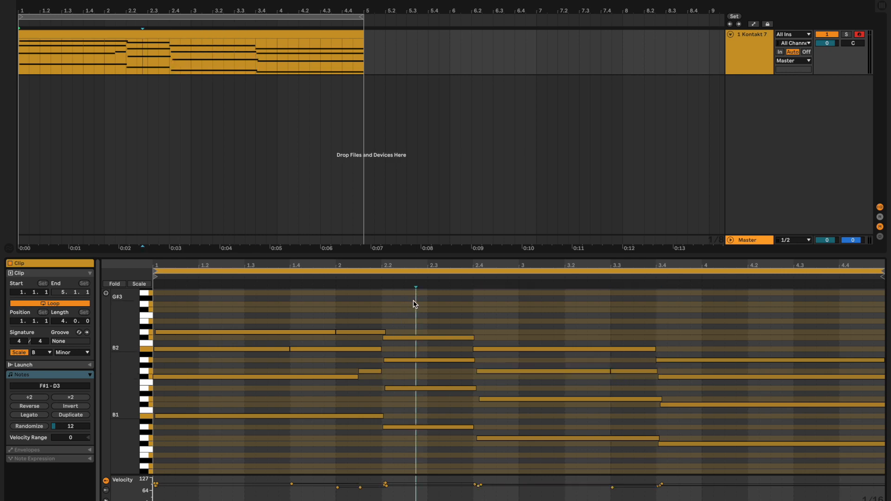
Shorten the G chord's B2 to beat 3.2, add a second B2 up to beat 3.4 and adjust its velocity slightly.
left_click_drag(653, 349, 567, 353)
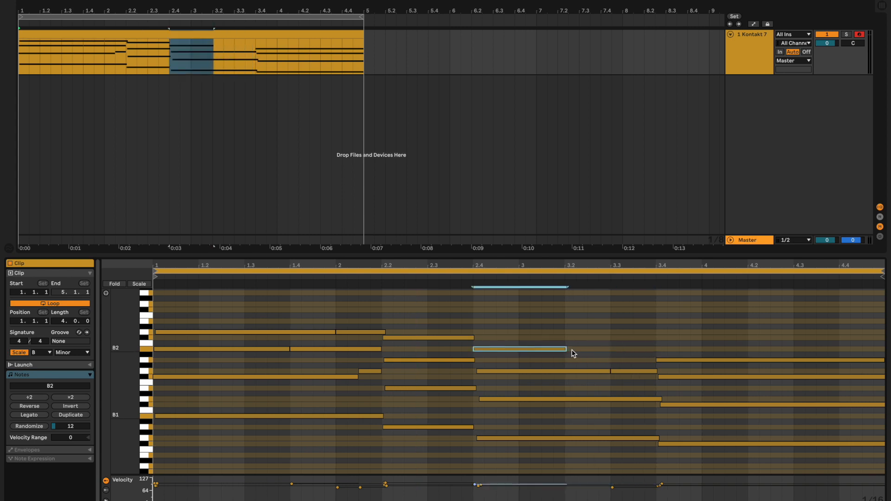
double_click(572, 350)
left_click_drag(578, 350, 651, 350)
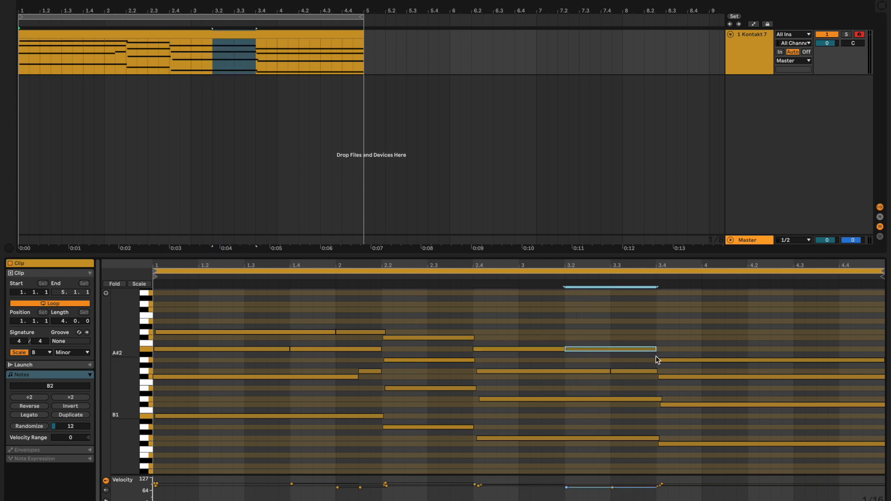
left_click_drag(570, 491, 569, 487)
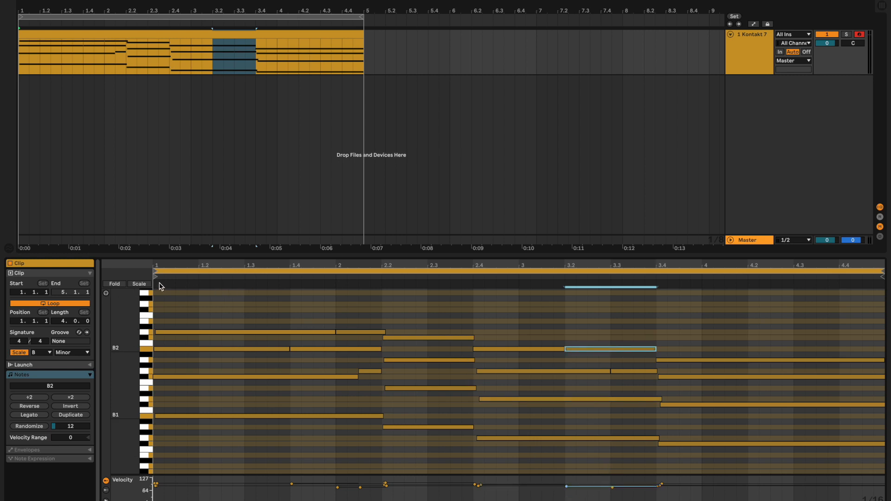
Play the progression with the repeated notes in the Bm and G chords and stop playback during the last chord.
left_click(166, 377)
key("space")
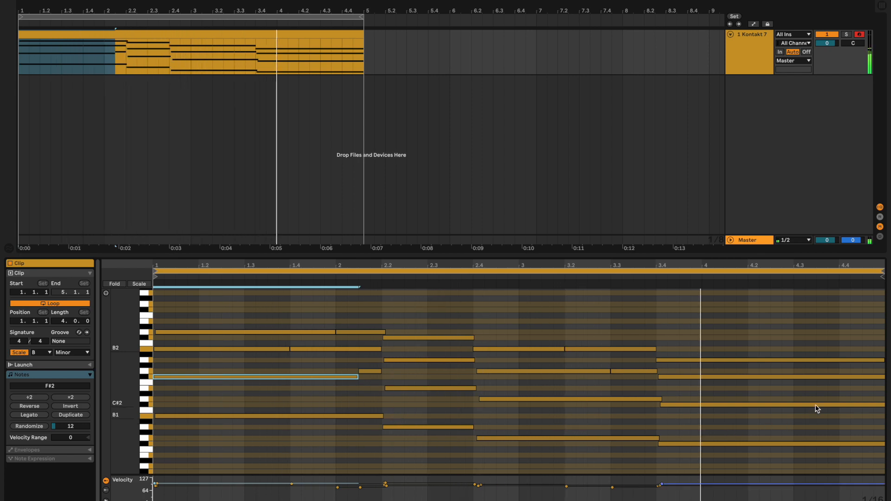
left_click(793, 378)
key("space")
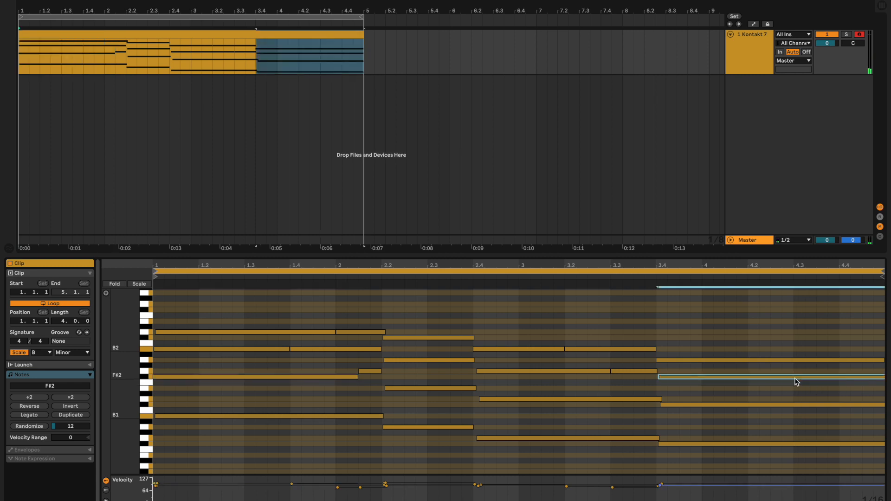
Shorten the last chord's F#2 to beat 4.2 and add a second F#2 from there to the end of the clip.
scroll(841, 362, "down", 1)
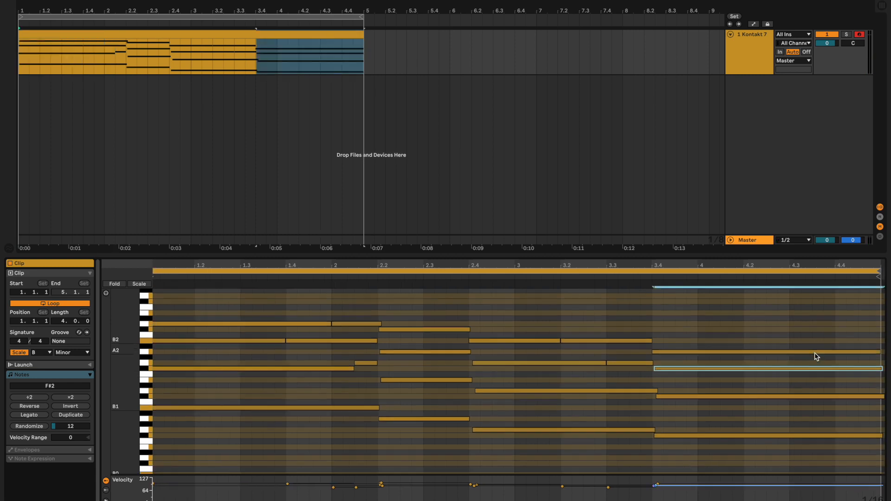
left_click_drag(880, 368, 836, 402)
double_click(798, 369)
left_click(858, 389)
left_click(794, 386)
left_click_drag(791, 368, 744, 373)
left_click(828, 412)
Split the last chord's C#2 at beat 4.3 and its F#1 at beat 4.4, repeating each note until the clip's end.
left_click_drag(834, 398, 880, 402)
double_click(797, 397)
left_click_drag(880, 436, 843, 367)
double_click(837, 436)
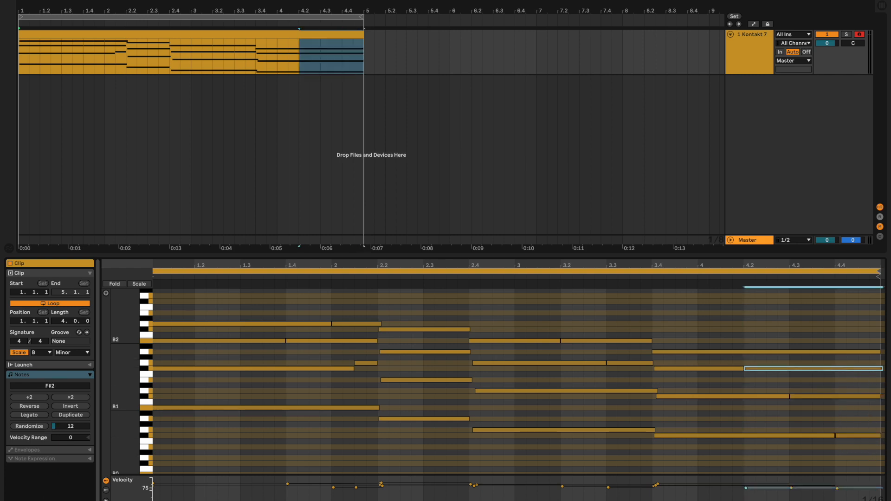
Play the progression with the re-struck F#2, C#2 and F#1 notes in the last chord.
left_click(745, 489)
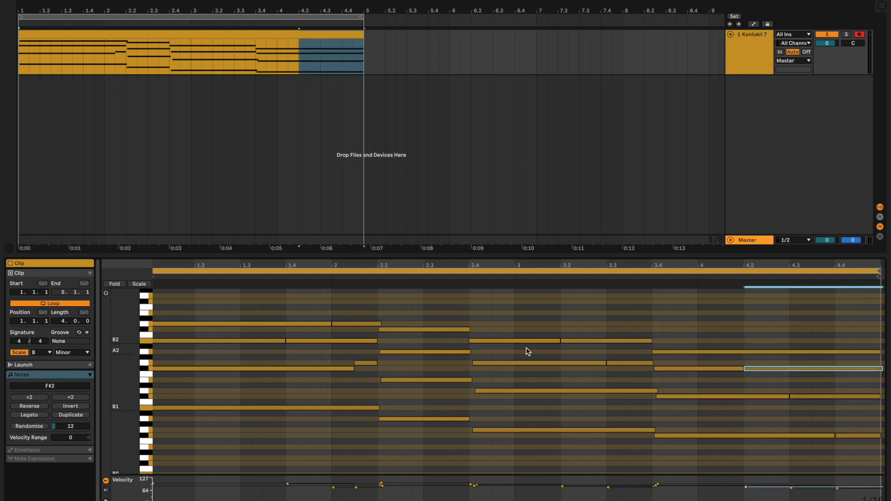
left_click(169, 408)
key("space")
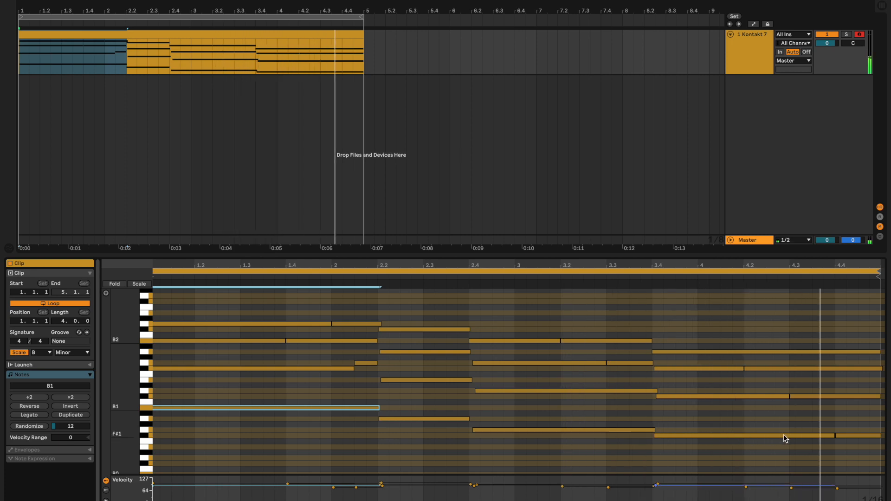
left_click(848, 436)
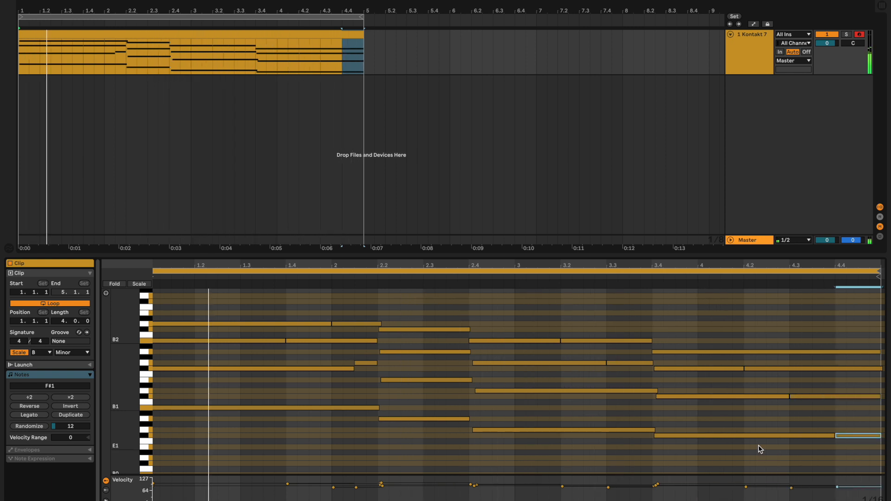
Duplicate the four-bar piano clip to bars 5–9 and extend the arrangement loop to bar 9.
left_click(308, 33)
key("ctrl+d")
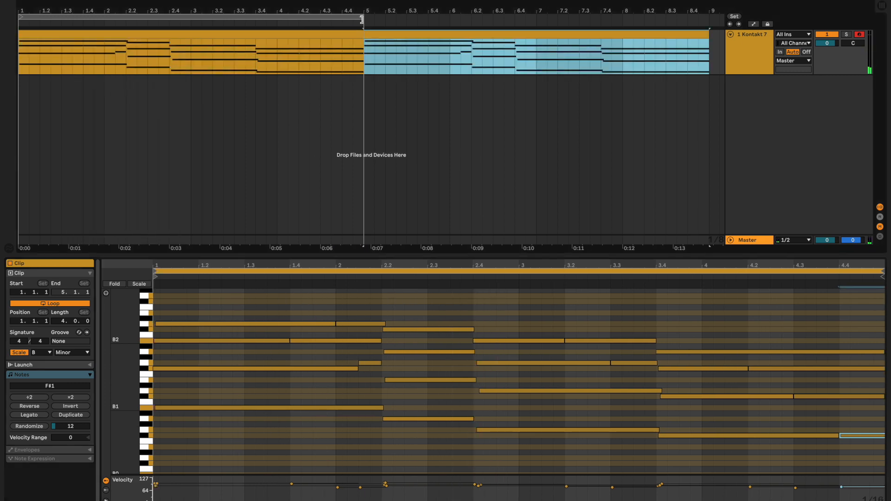
left_click_drag(362, 17, 710, 18)
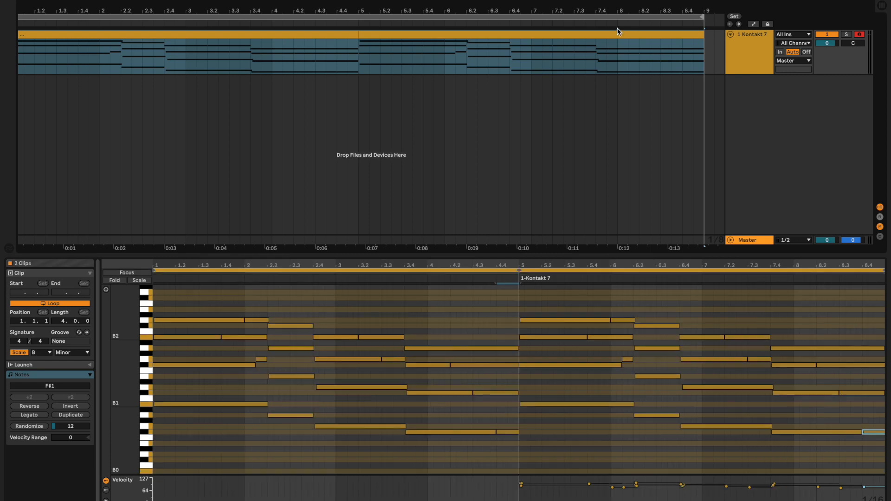
Consolidate the two four-bar piano clips into one eight-bar clip.
left_click(603, 35)
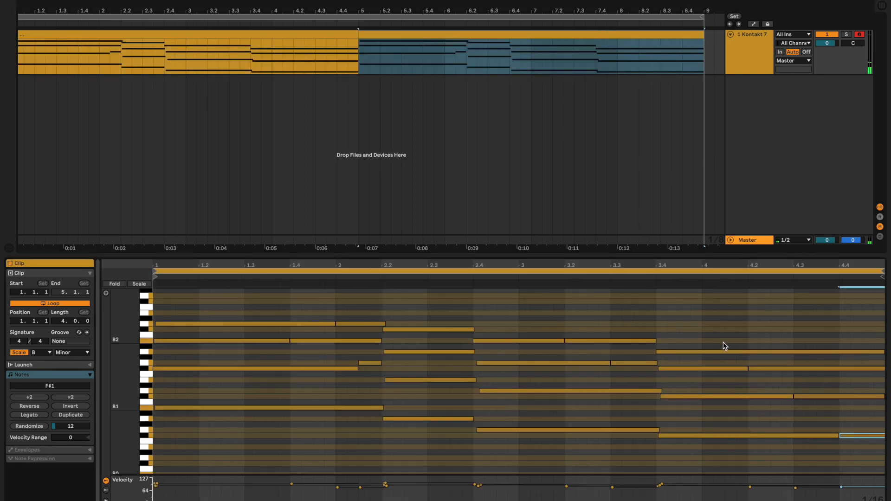
left_click(547, 37)
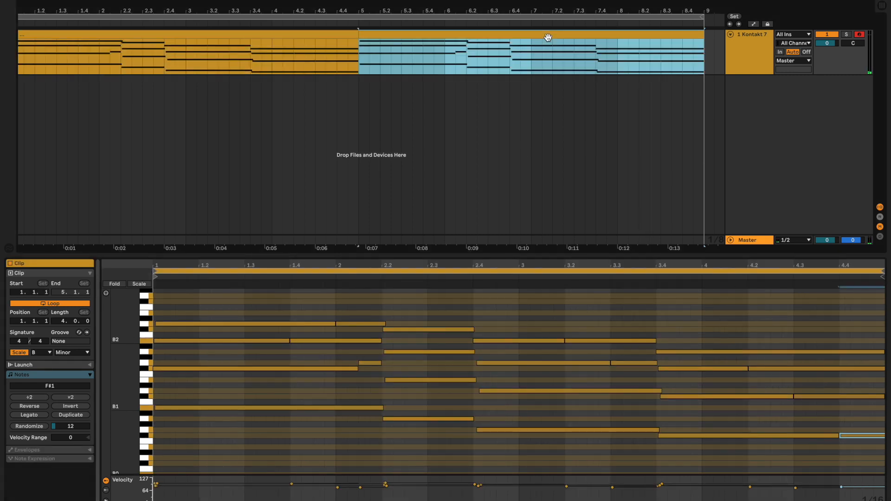
left_click(776, 313)
left_click(622, 36)
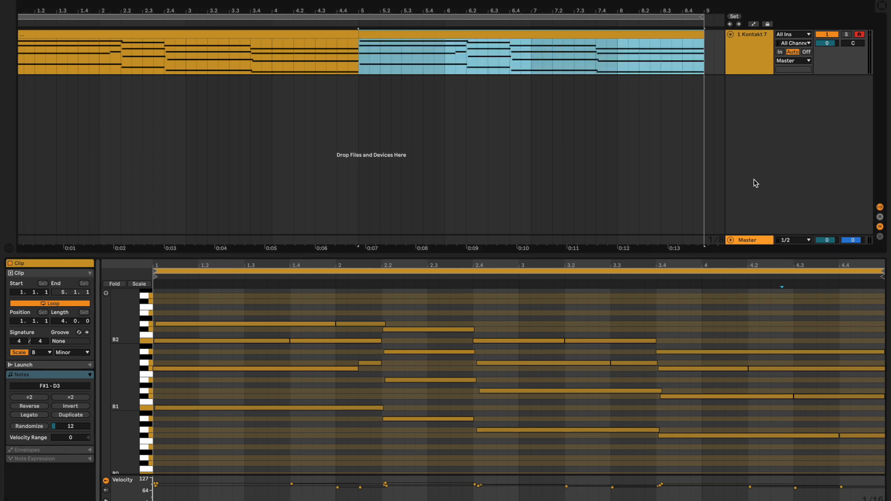
left_click(315, 32, "shift")
key("ctrl+j")
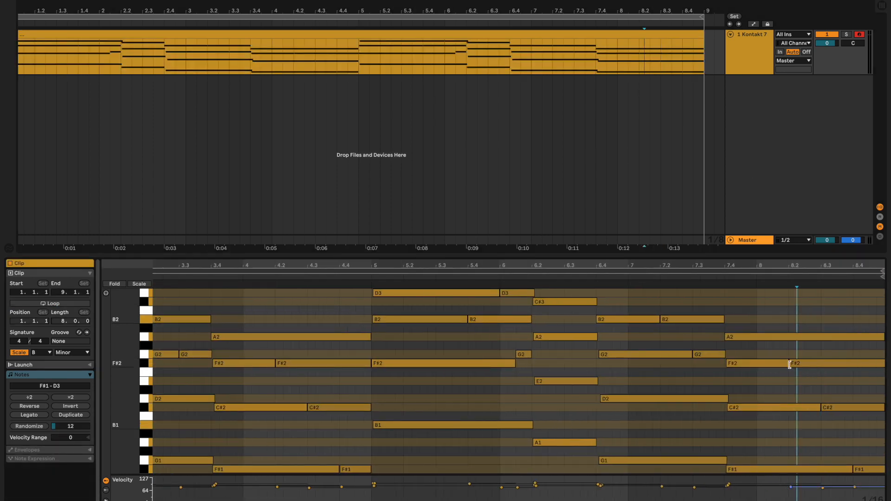
Delete the repeated F#2, C#2 and F#1 in the final F#m chord and extend the remaining notes to the clip's end.
double_click(789, 364)
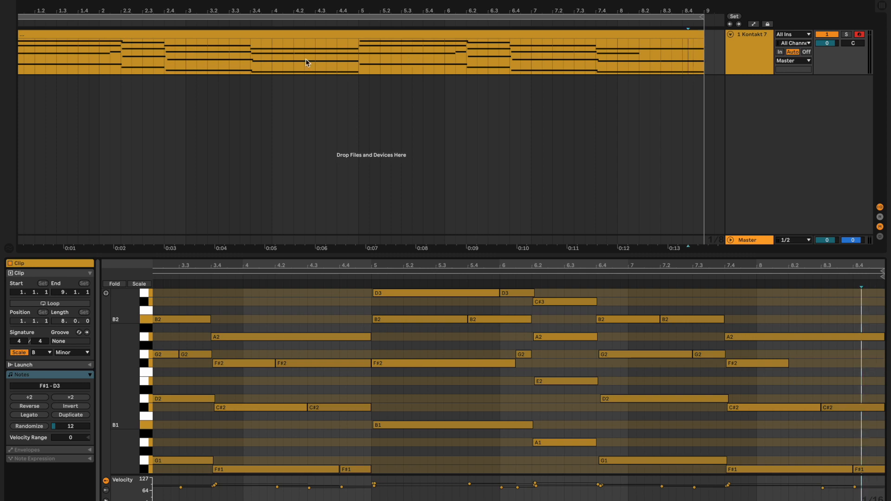
left_click_drag(788, 364, 882, 369)
left_click(822, 409)
left_click_drag(818, 409, 878, 415)
left_click(854, 470)
left_click(850, 470)
left_click_drag(850, 470, 882, 469)
Re-strike the final F#m chord in a stagger: A2 and F#1 from beat 8.2, F#2 from 8.3 and C#2 from 8.4.
left_click_drag(873, 328, 787, 480)
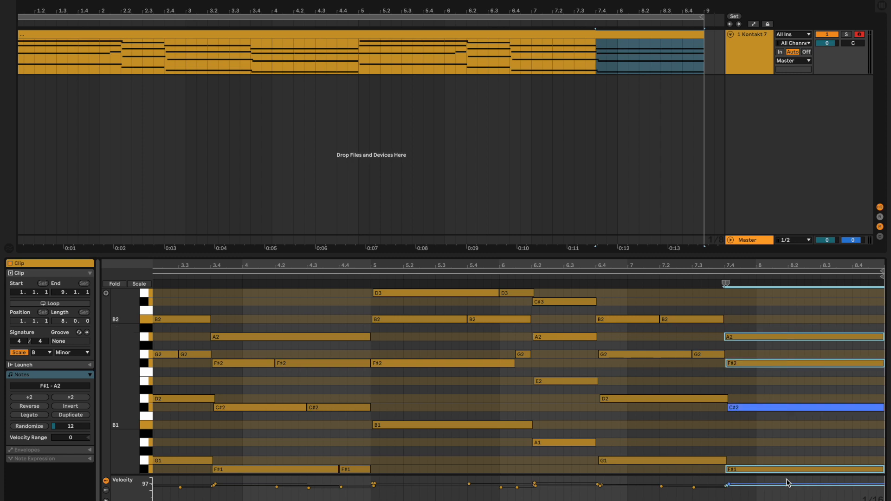
key("ctrl+d")
left_click_drag(755, 338, 675, 468)
left_click(657, 354)
left_click_drag(645, 265, 647, 267)
left_click(636, 366)
left_click_drag(636, 366, 702, 366)
left_click_drag(643, 408, 789, 408)
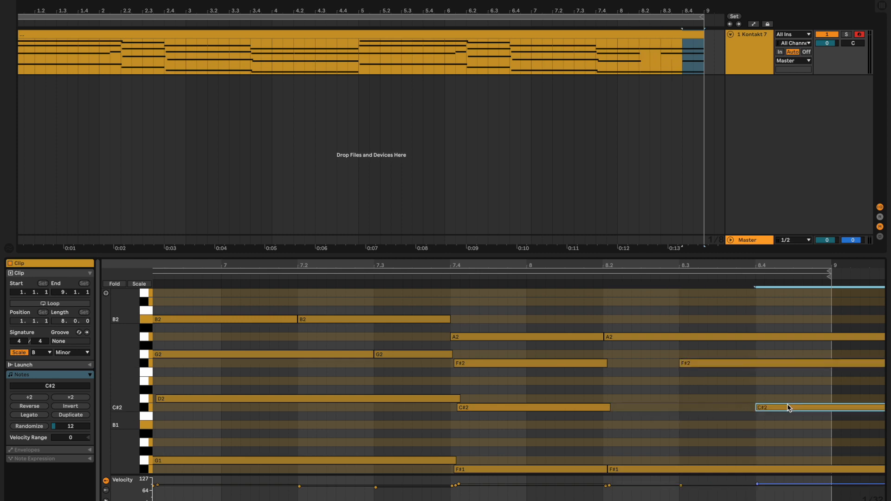
left_click(631, 377)
left_click_drag(606, 363, 679, 364)
left_click_drag(609, 408, 753, 407)
Play the eight-bar progression from the start with the staggered final chord.
key("space")
left_click(172, 277)
left_click_drag(204, 266, 370, 262)
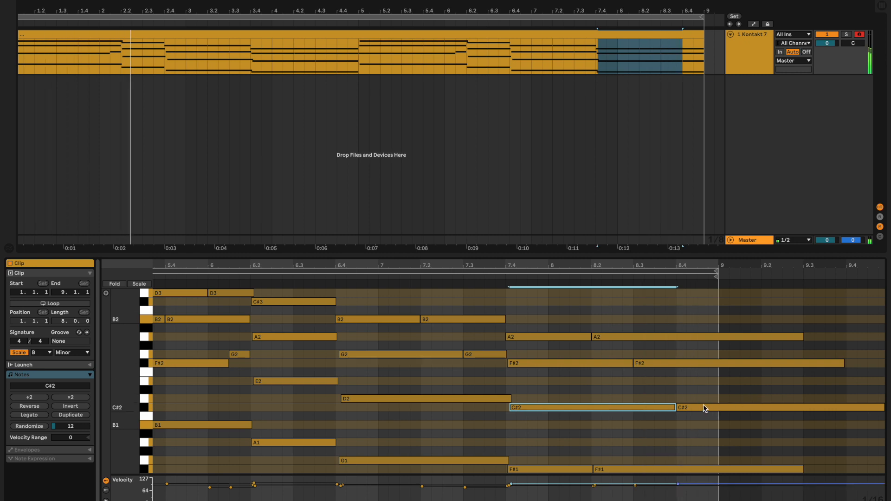
scroll(703, 405, "down", 5)
left_click(57, 32)
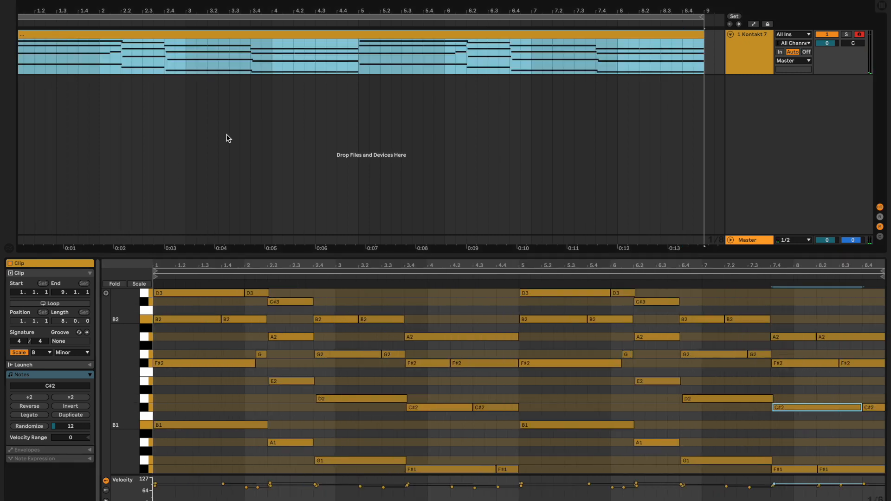
left_click(256, 263)
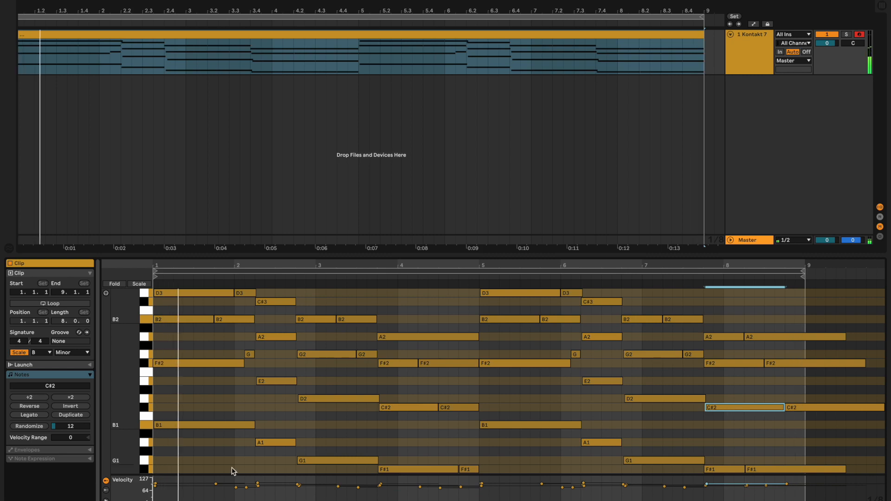
Remove the final chord's repeated notes, sustain A2, F#2, C#2 and F#1 through to bar 9, and play the clip.
left_click_drag(437, 308, 393, 427)
left_click_drag(710, 328, 777, 429)
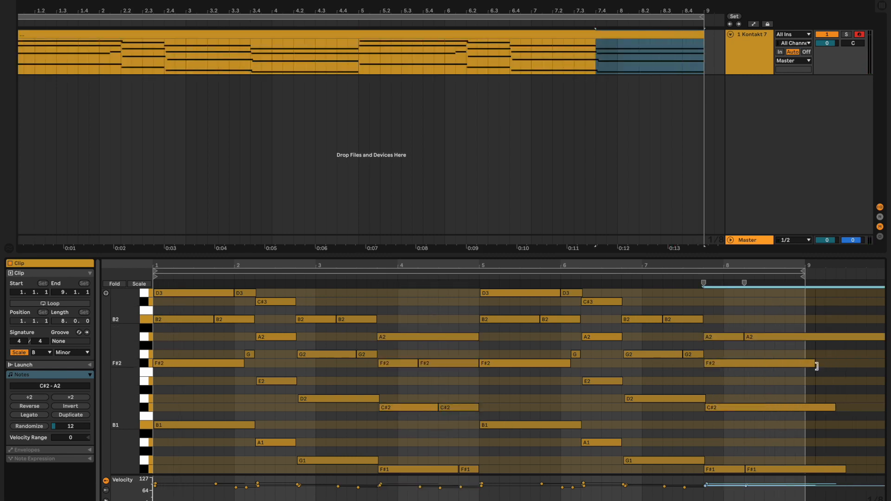
left_click(835, 363)
left_click_drag(742, 336, 808, 335)
left_click_drag(744, 469, 805, 469)
left_click(642, 284)
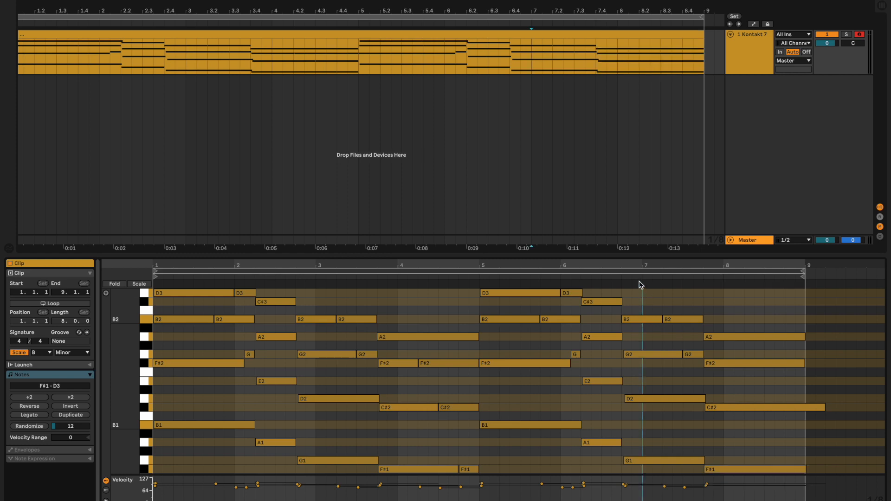
left_click(549, 276)
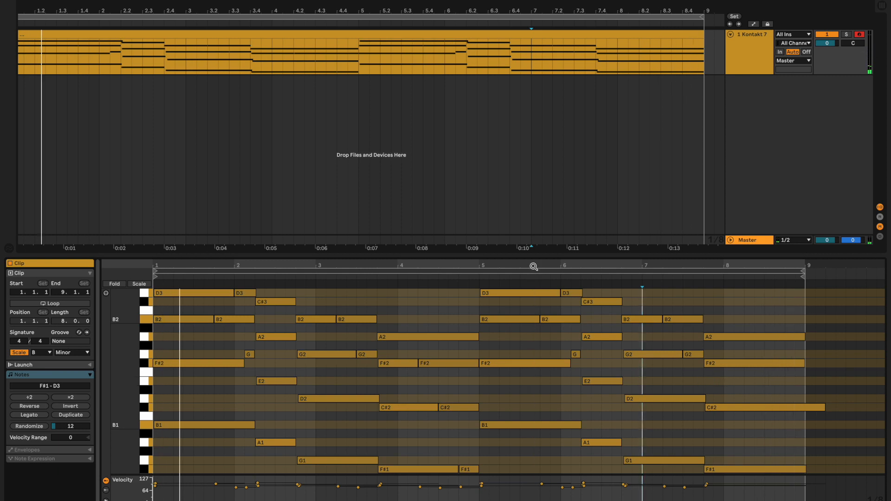
Add an EQ Eight audio effect after Kontakt 7 on the piano track.
key("shift+Tab")
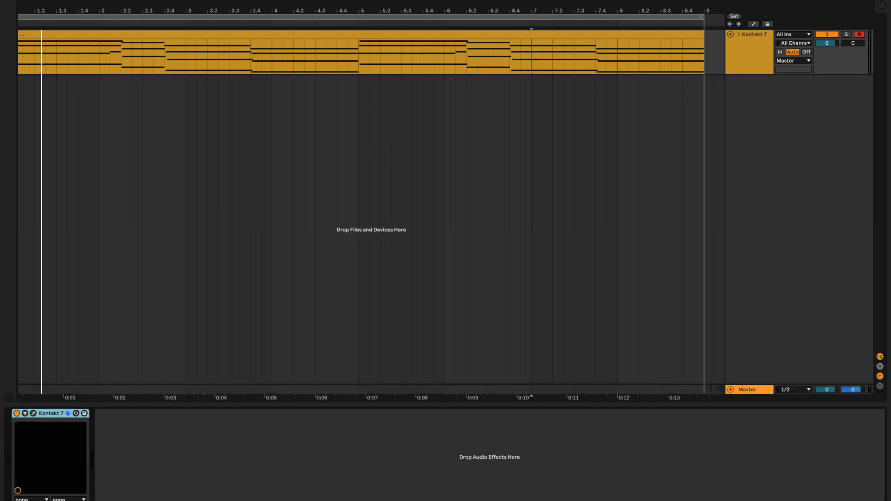
left_click(386, 32)
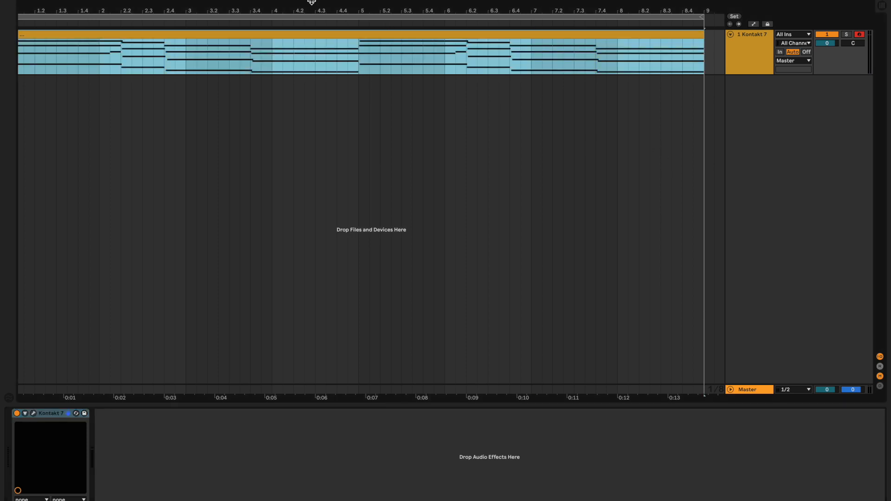
left_click_drag(115, 5, 107, 0)
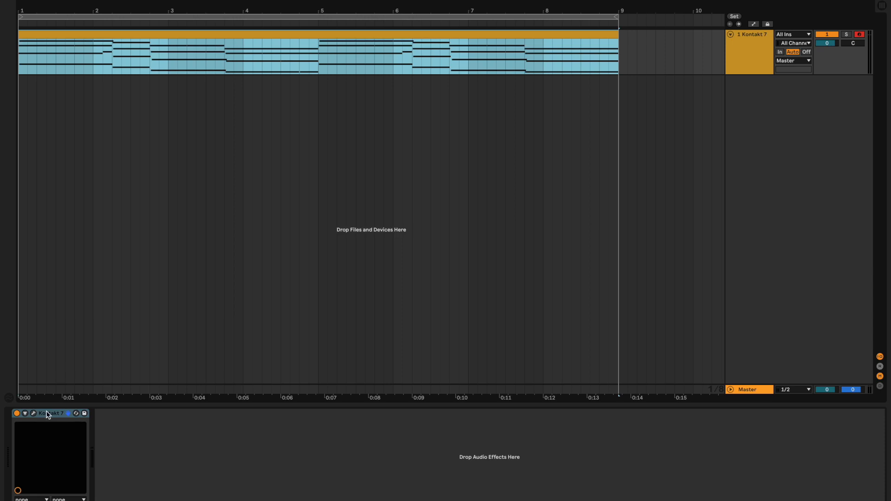
left_click(10, 0)
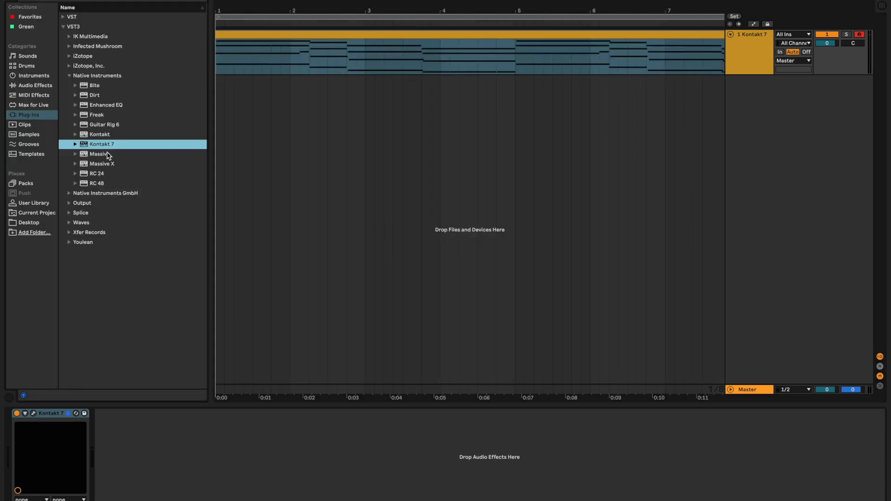
left_click(332, 235)
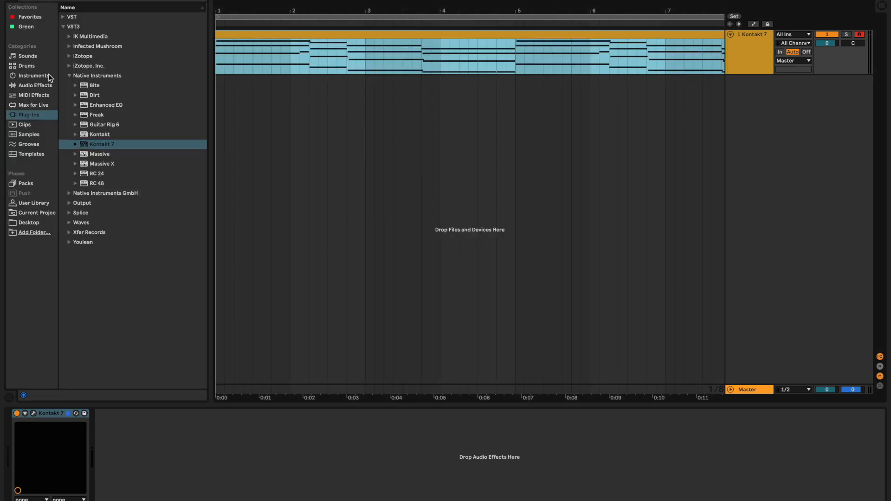
left_click(28, 87)
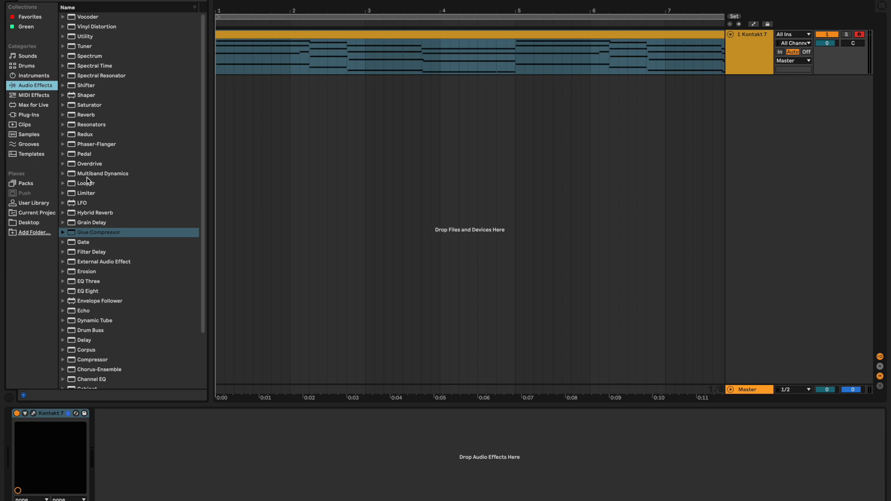
left_click_drag(99, 291, 176, 451)
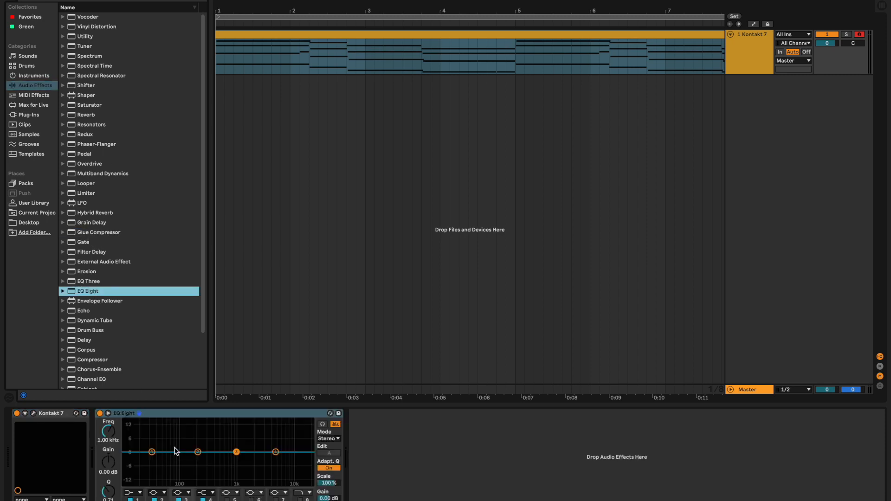
left_click(10, 1)
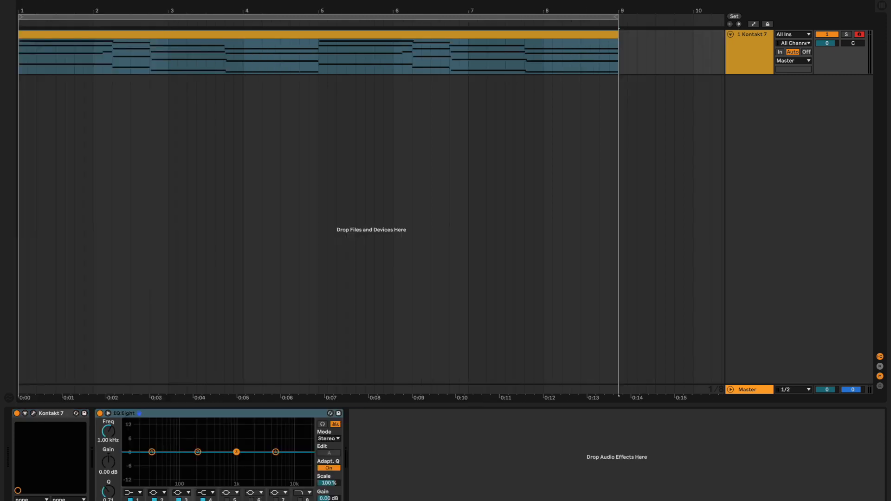
Enlarge the Kontakt 7 track's height in the arrangement and select the EQ Eight's first band.
left_click_drag(747, 74, 752, 197)
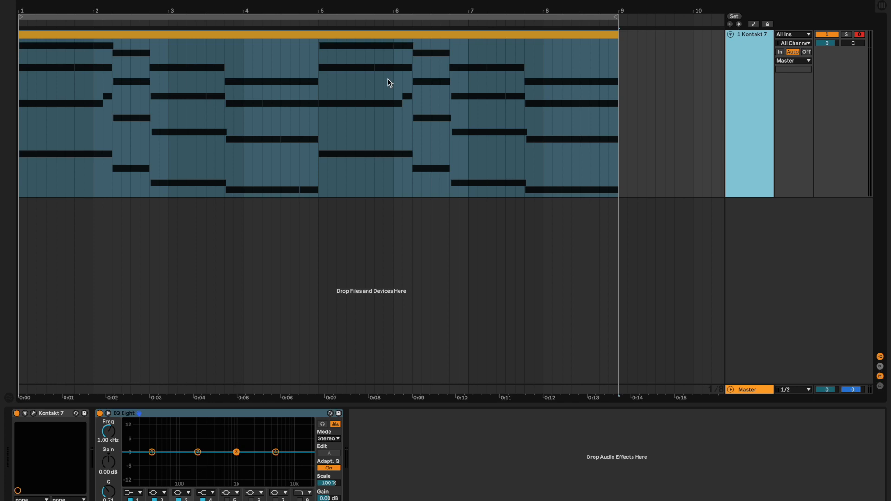
left_click(152, 452)
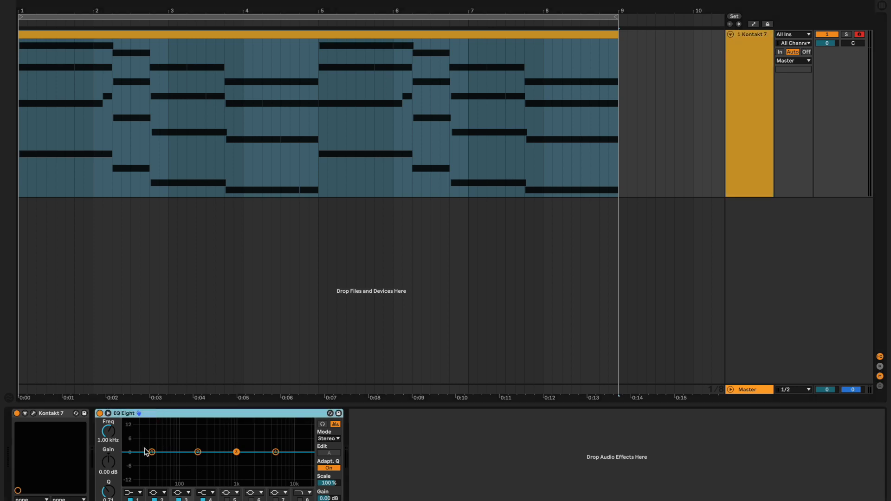
left_click_drag(29, 233, 421, 218)
left_click(655, 214)
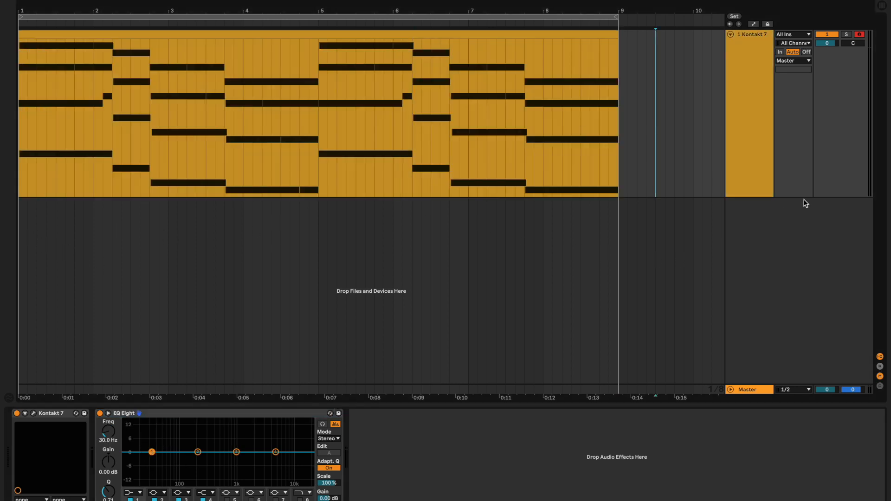
Create a new MIDI track below the piano and rename it 808.
left_click(770, 273)
key("ctrl+shift+t")
left_click(747, 215)
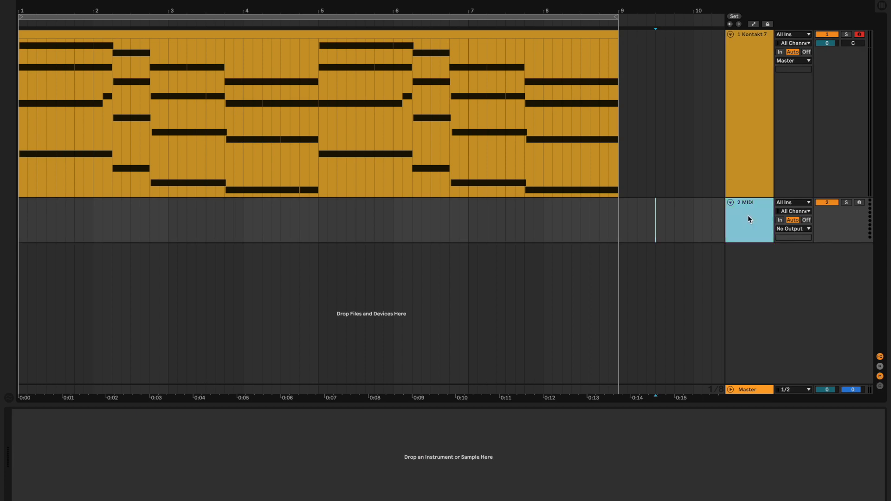
key("ctrl+r")
type("808")
Create an eight-bar MIDI clip from bar 1 on the 808 track and fill its whole length with one F#3 note.
left_click(612, 237)
left_click_drag(595, 237, 2, 297)
key("super+shift+m")
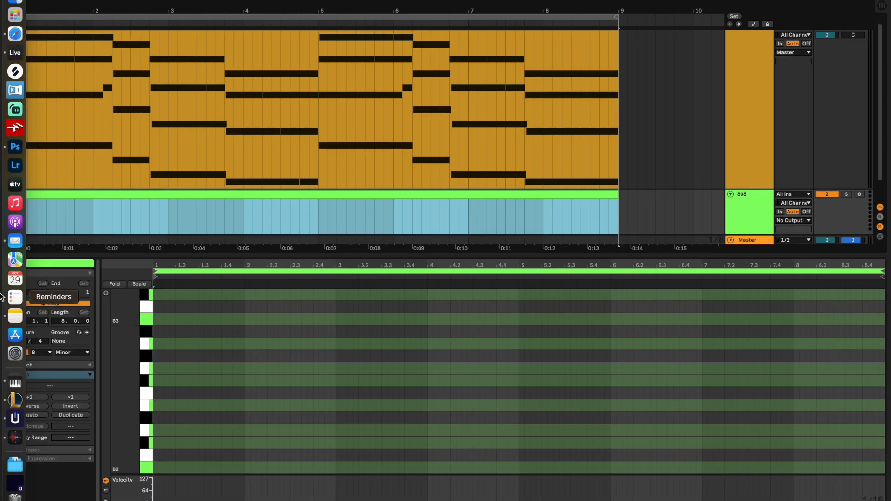
double_click(160, 381)
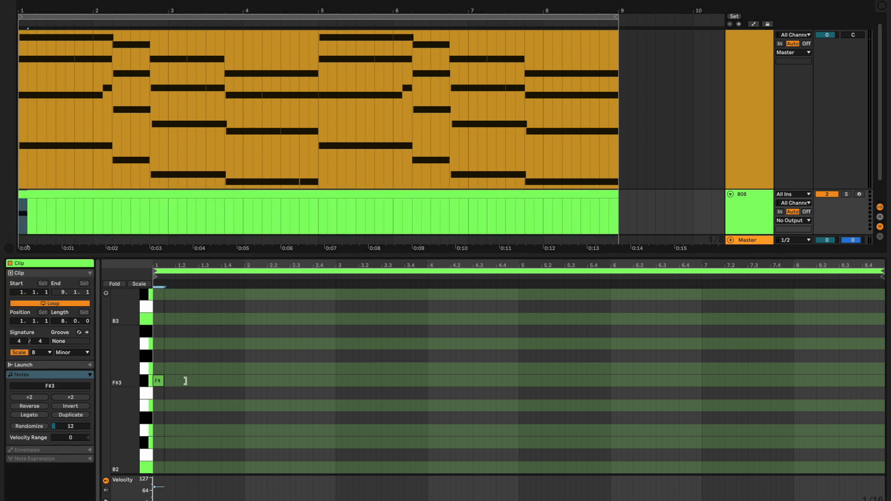
left_click_drag(157, 382, 884, 417)
left_click(839, 494)
key("super+alt+l")
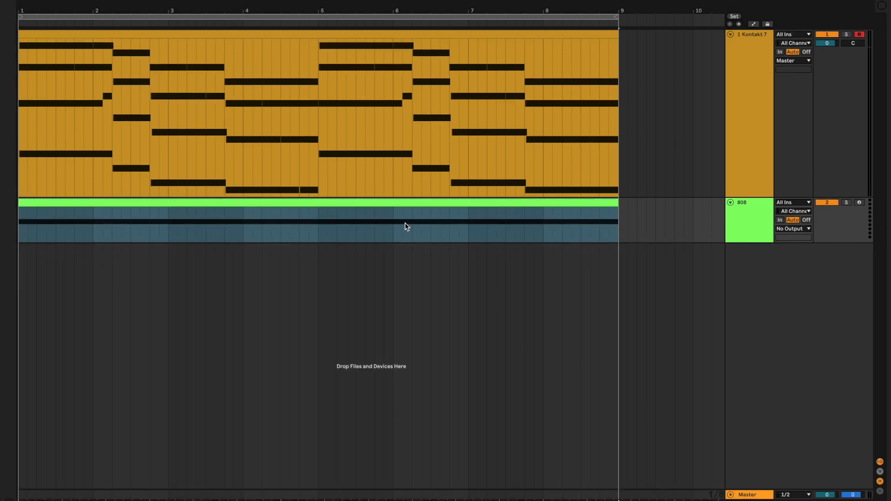
Duplicate the eight-bar Kontakt 7 clip to bars 9–17.
left_click(739, 88)
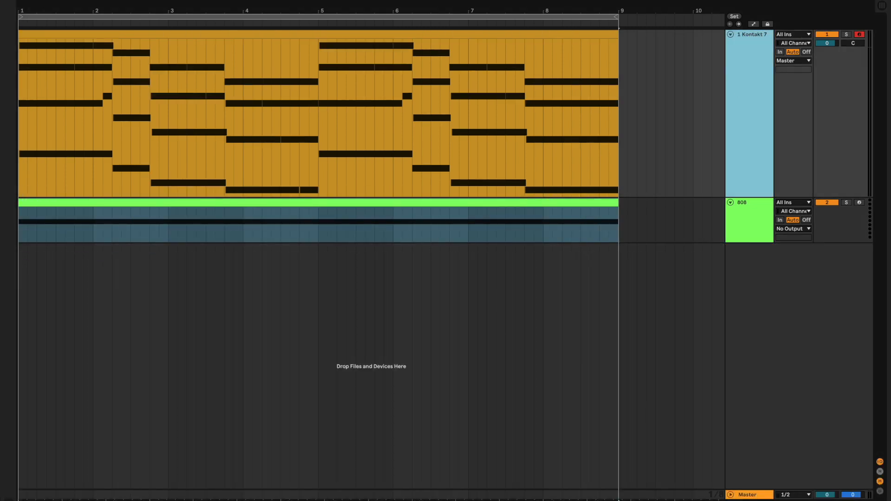
left_click(472, 33)
key("super+d")
left_click_drag(170, 13, 407, 1)
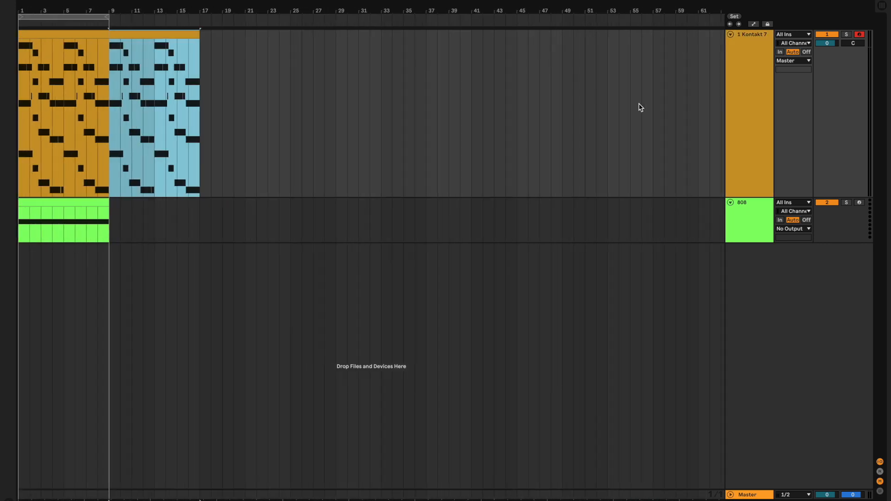
Set EQ Eight's first band on the Kontakt 7 track to a low-cut filter at 185 Hz.
left_click(760, 195)
key("shift+Tab")
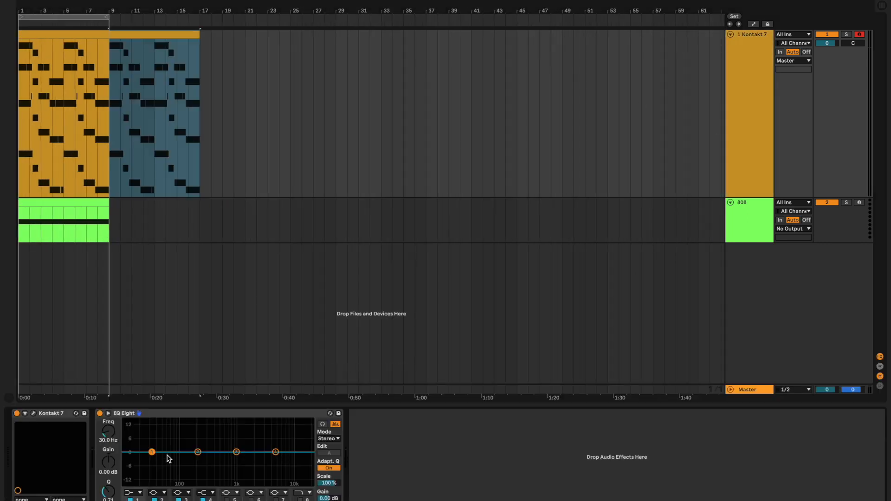
left_click(131, 493)
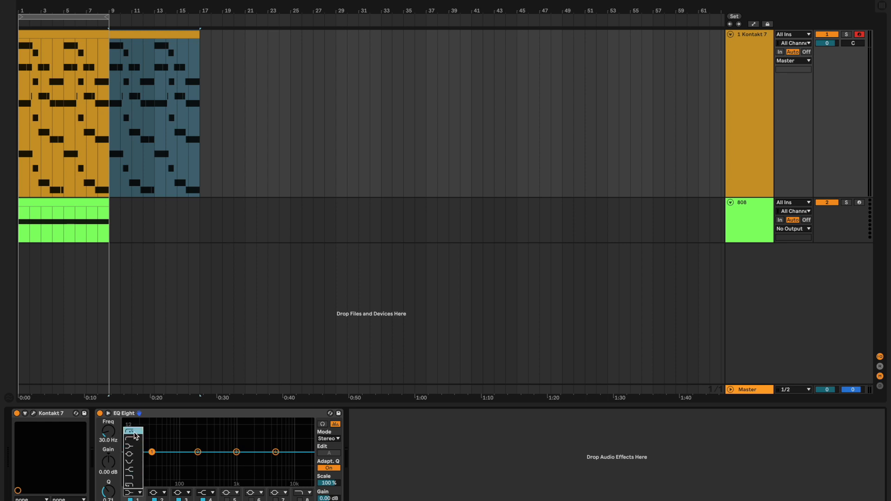
left_click(134, 438)
left_click(135, 492)
left_click(129, 439)
left_click_drag(108, 435, 108, 416)
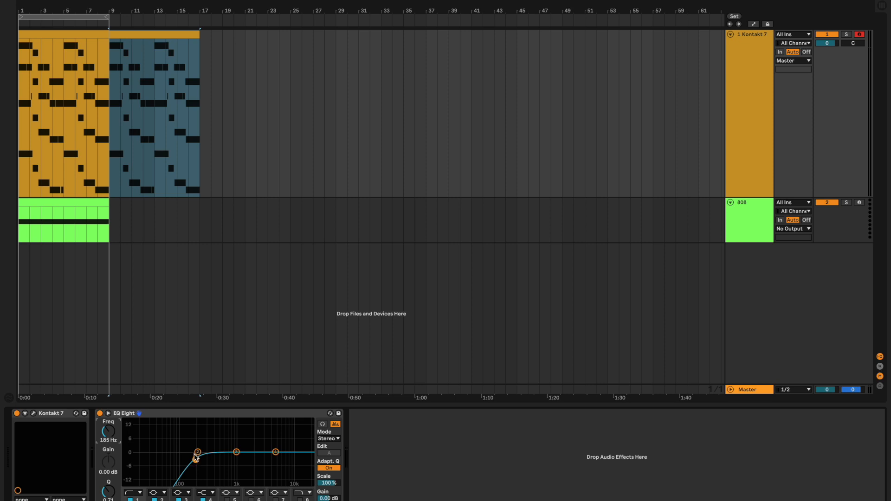
Play the piano from bar 4 and compare the sound with EQ Eight bypassed and enabled, then return to the song start.
left_click(54, 165)
key("space")
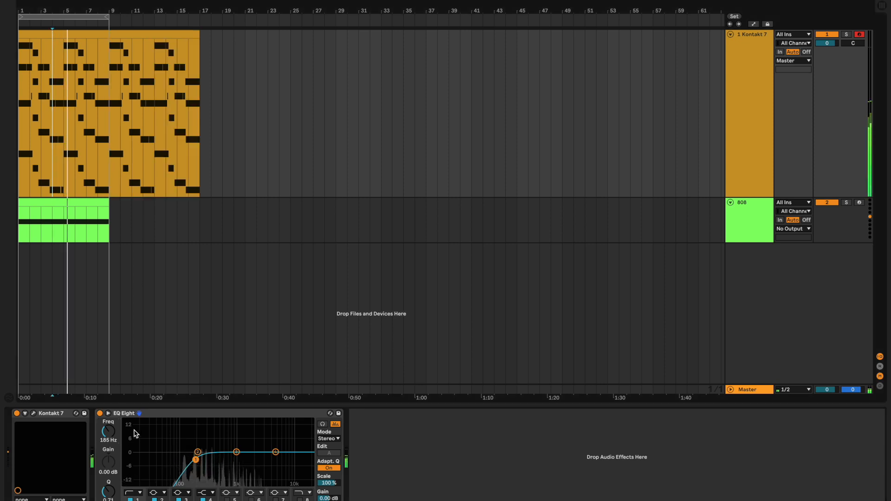
left_click(100, 416)
key("space")
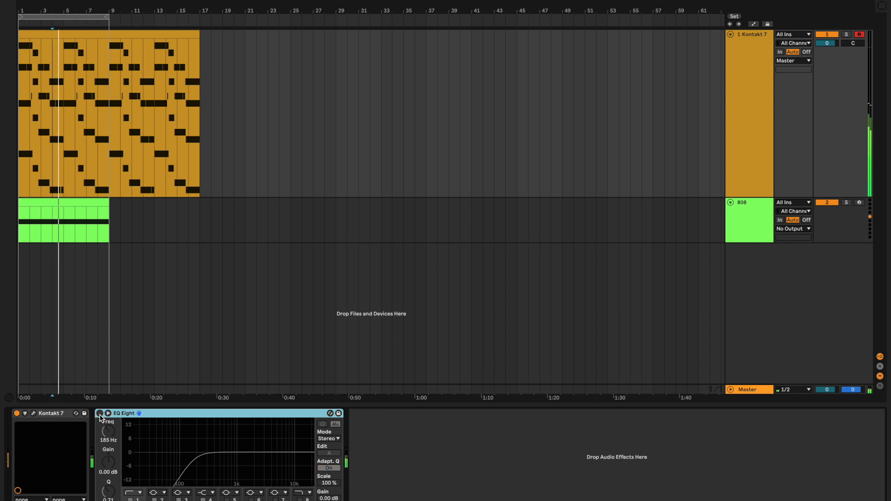
key("space")
left_click(100, 414)
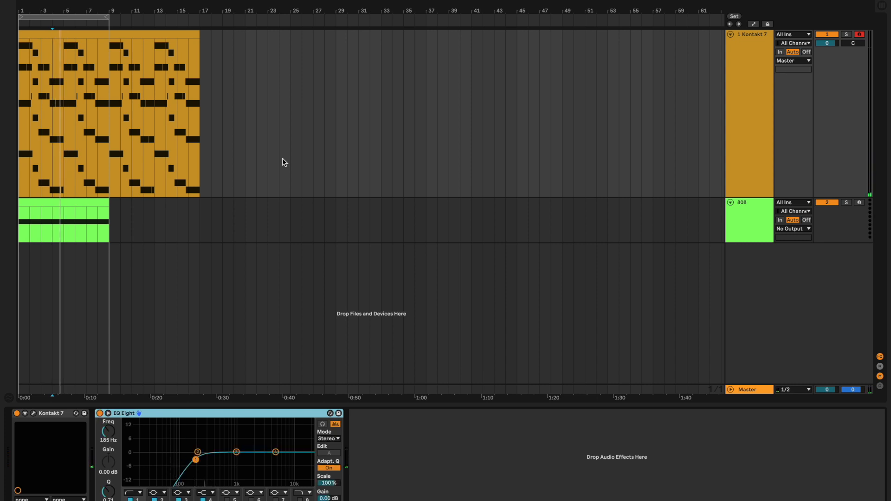
key("Home")
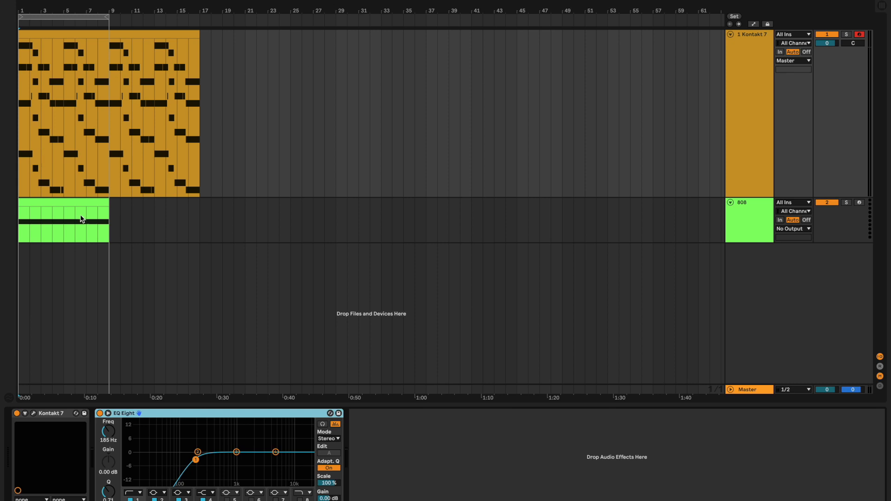
Show automation on the Kontakt 7 track and automate EQ Eight's Device On to off from bar 9 to about bar 27.
left_click(111, 212)
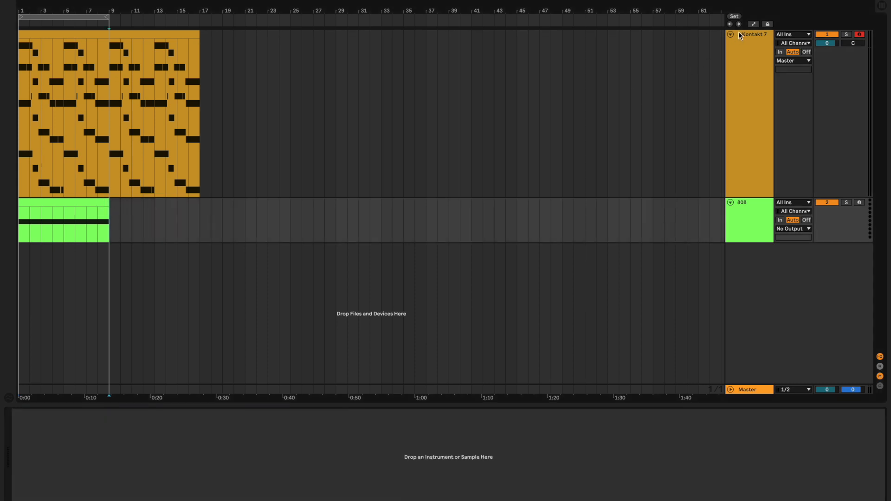
left_click(753, 24)
left_click(746, 96)
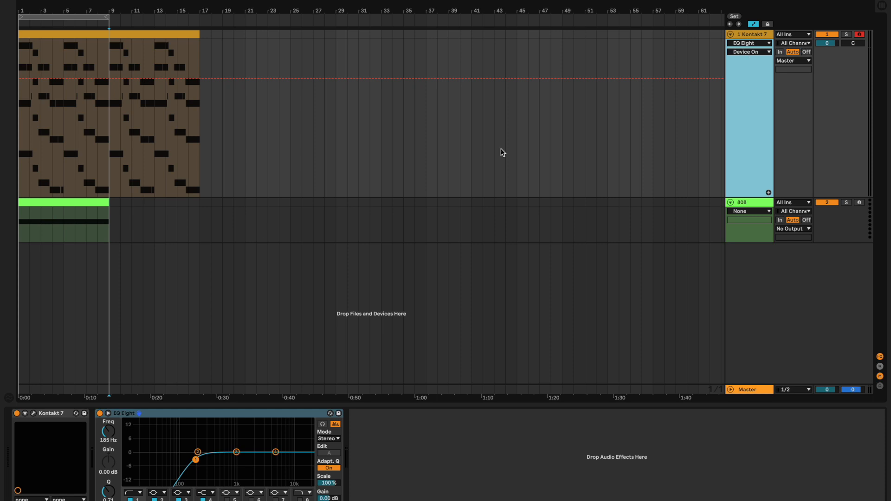
left_click(101, 417)
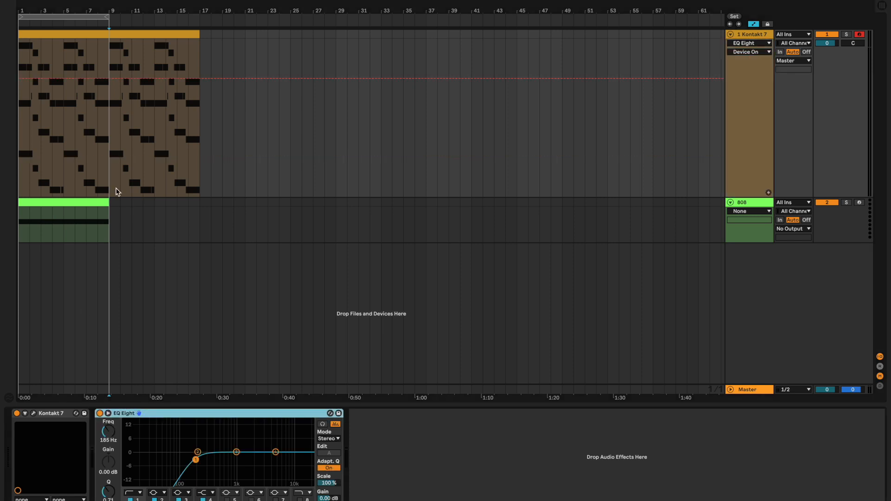
left_click_drag(117, 146, 314, 190)
left_click(74, 119)
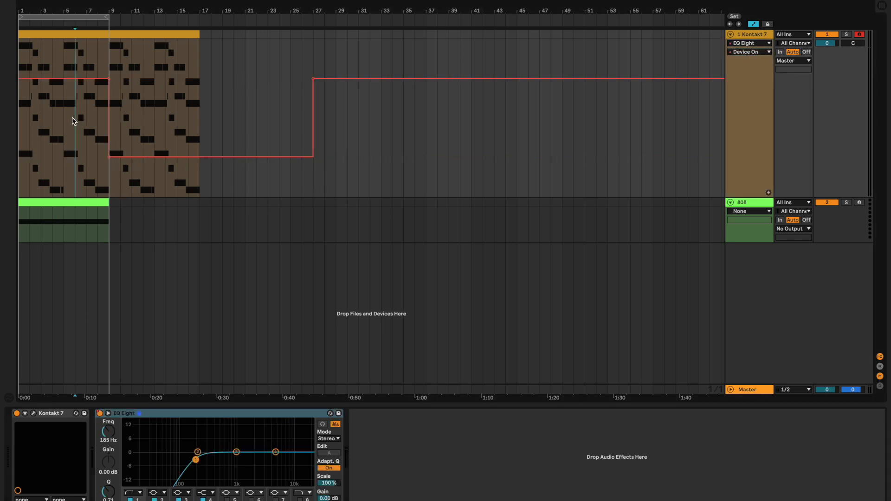
Play the piano from bar 7 past bar 9 to hear the EQ Eight automation switch.
left_click(87, 103)
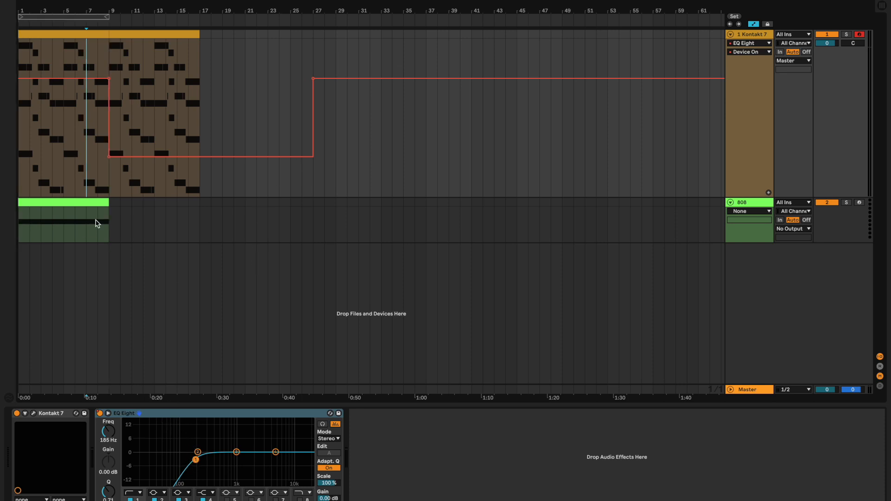
key("space")
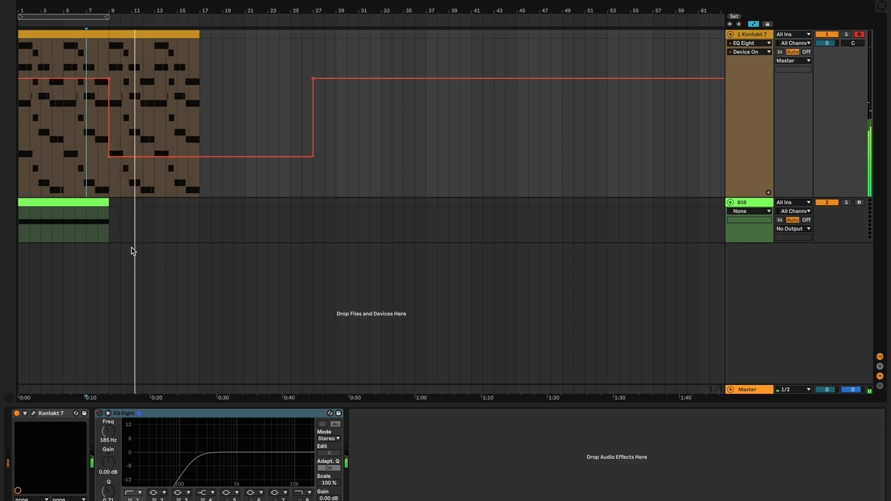
key("space")
left_click_drag(120, 234, 178, 236)
left_click(188, 226)
left_click_drag(201, 170, 107, 175)
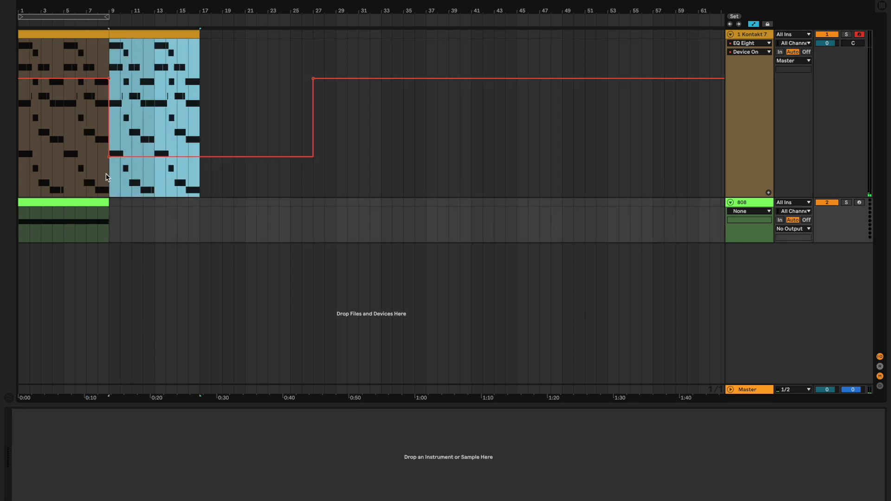
left_click(744, 35)
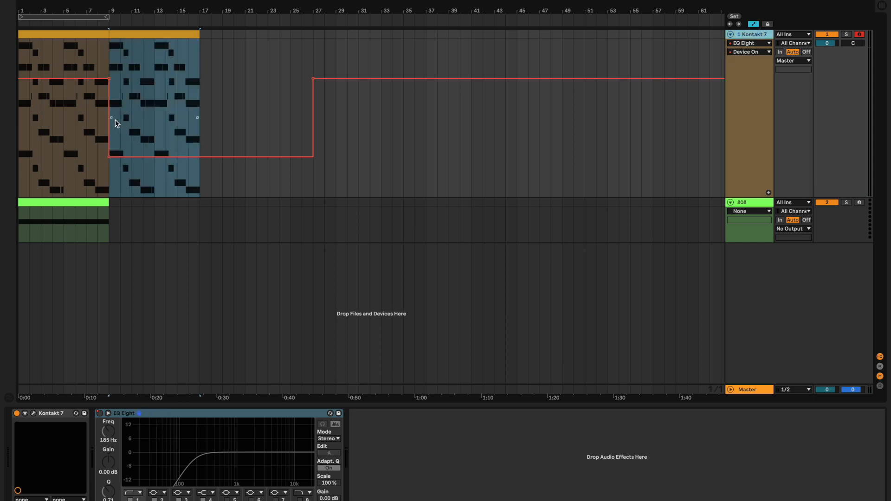
left_click_drag(204, 187, 114, 186)
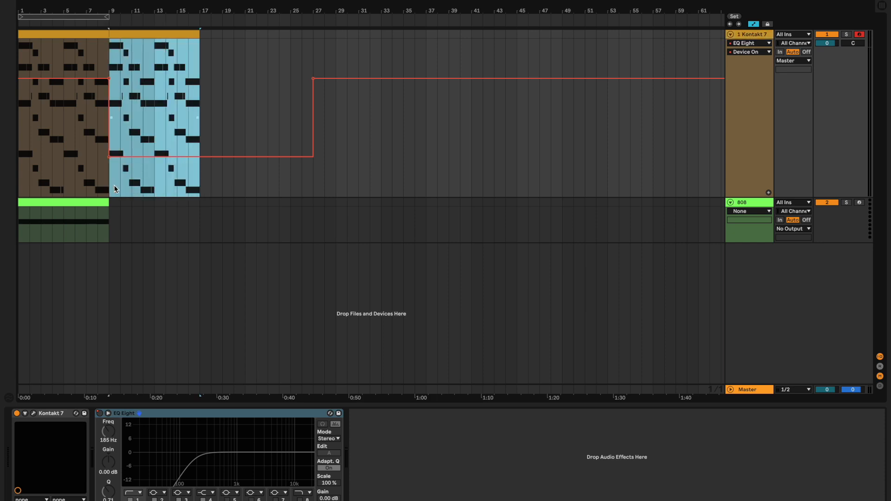
left_click(179, 187)
left_click_drag(203, 187, 109, 187)
left_click(222, 185)
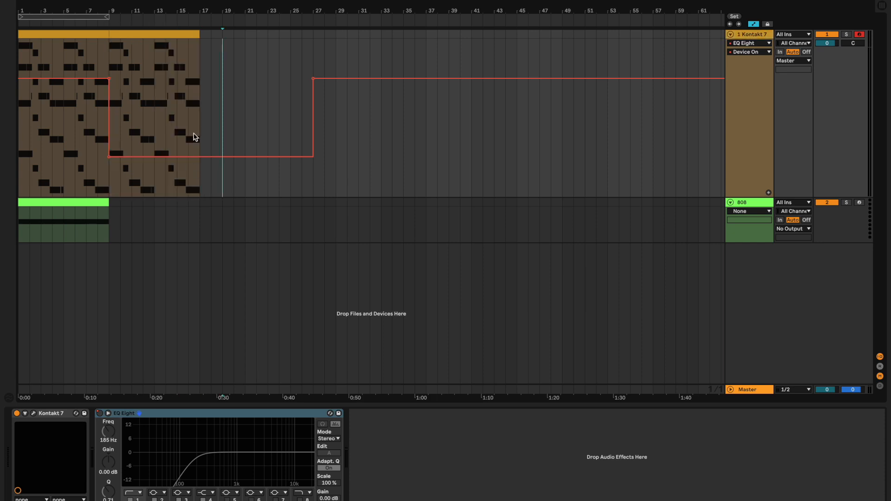
left_click_drag(200, 187, 128, 194)
left_click(155, 193)
left_click_drag(113, 224, 201, 139)
left_click(193, 208)
left_click_drag(194, 211, 2, 134)
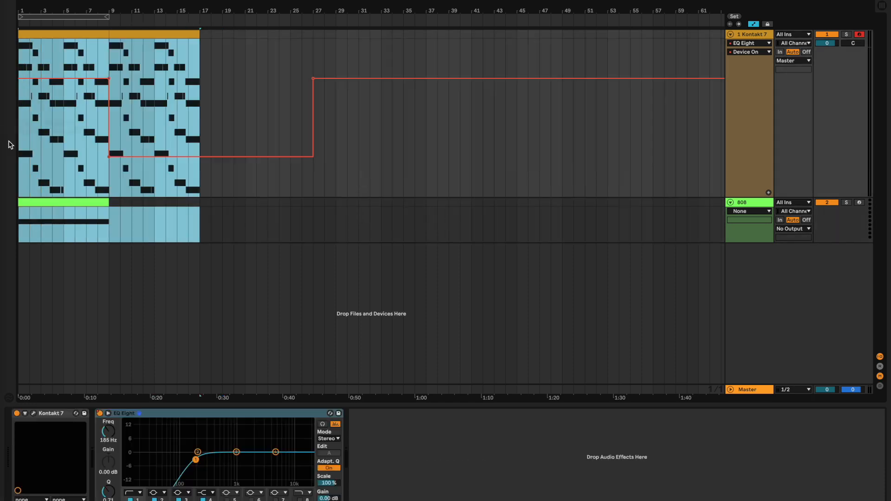
mouse_move(105, 228)
left_mouse_down()
mouse_move(141, 101)
mouse_move(206, 93)
mouse_move(102, 126)
mouse_move(6, 184)
left_mouse_up()
left_click(132, 223)
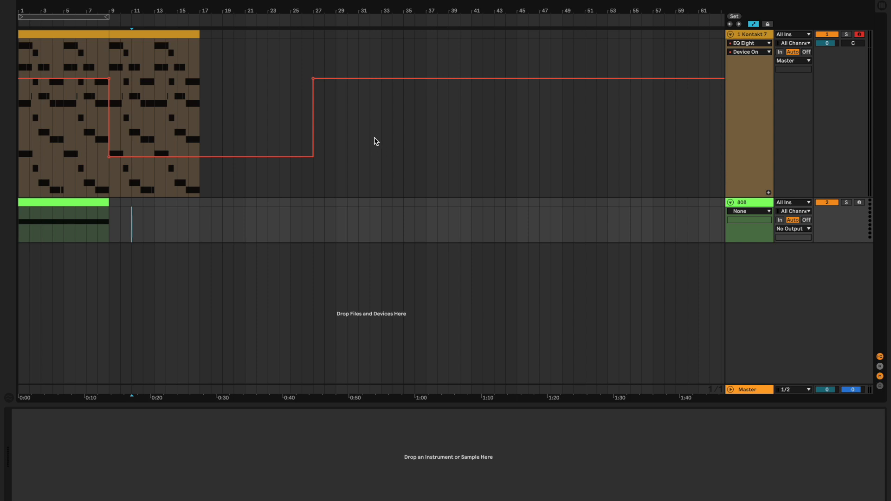
Open the first Kontakt 7 clip in the note editor and examine its full eight bars of notes.
double_click(48, 30)
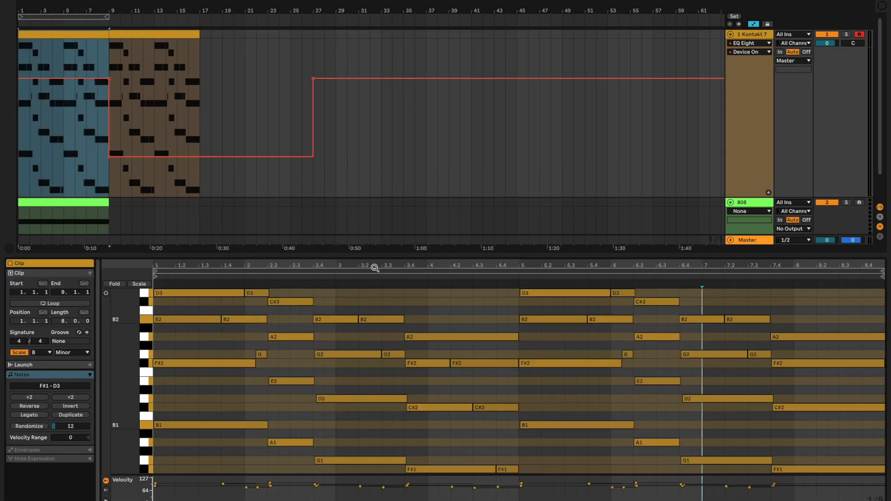
left_click_drag(374, 264, 366, 263)
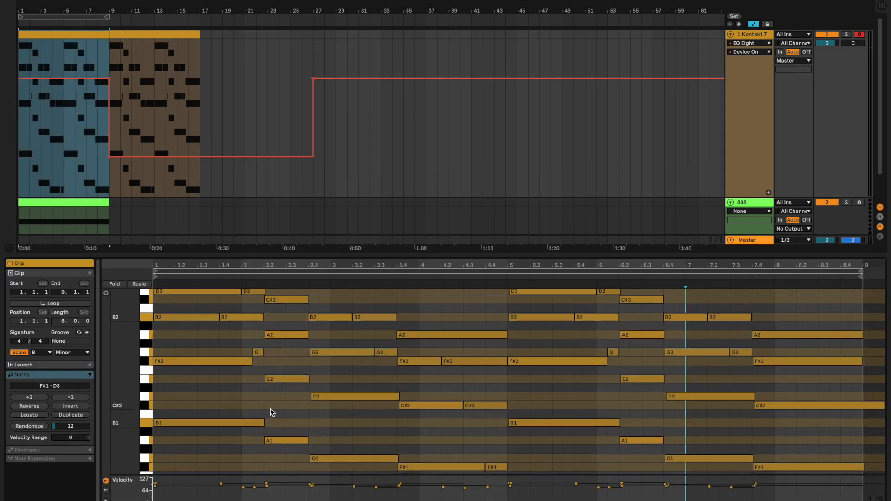
left_click_drag(135, 384, 134, 384)
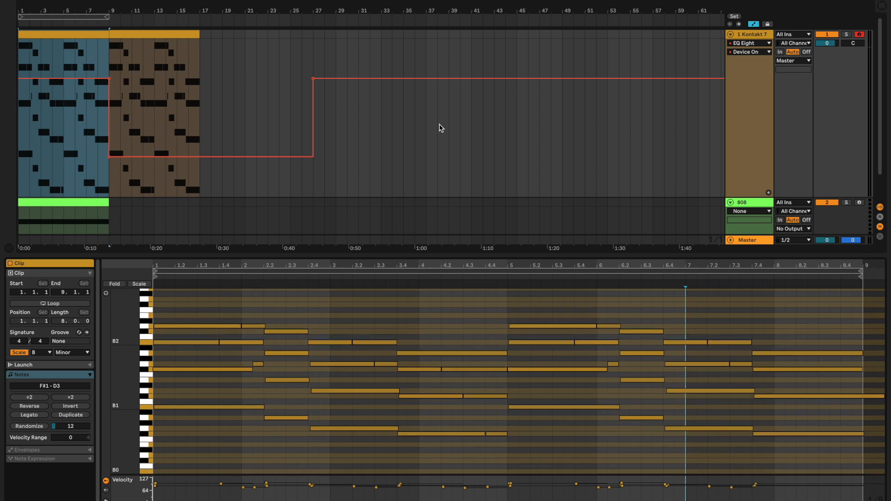